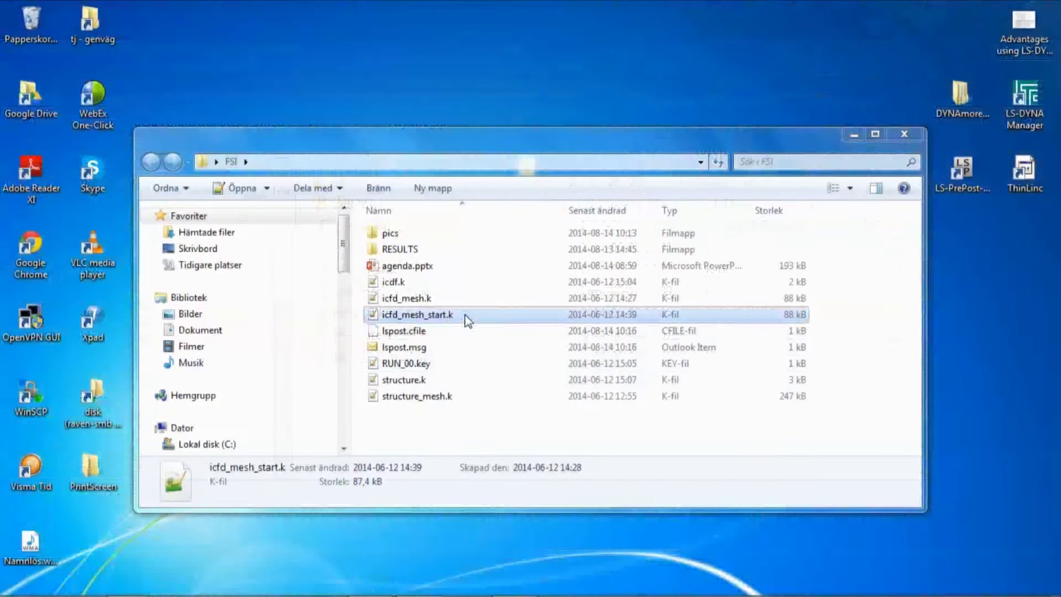
Open icfd_mesh_start.k from the FSI folder in LS-PrePost, maximize its window and close the part selection dialog.
left_click_drag(465, 314, 961, 183)
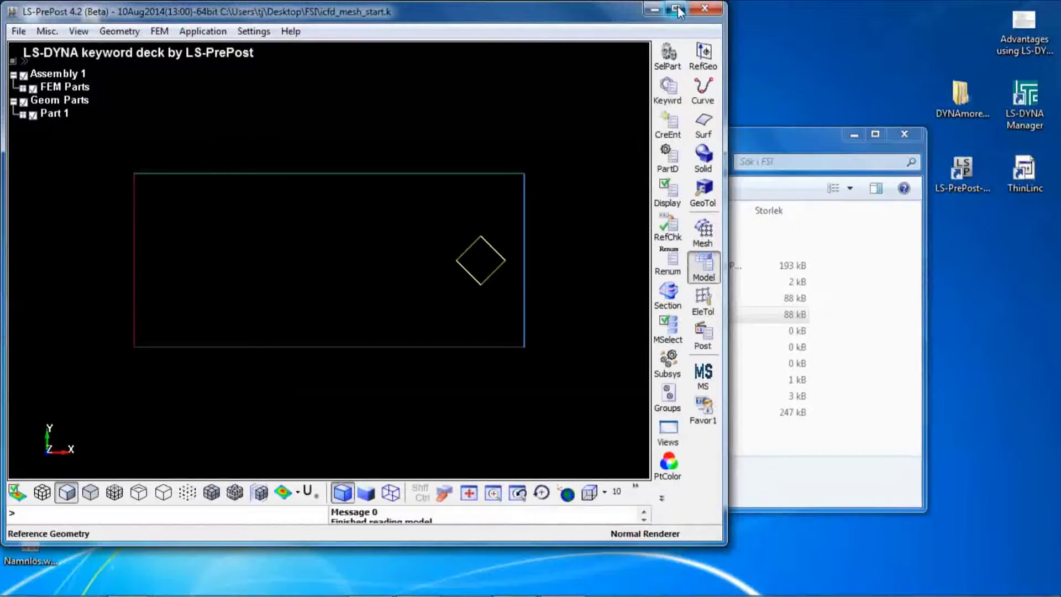
left_click(678, 8)
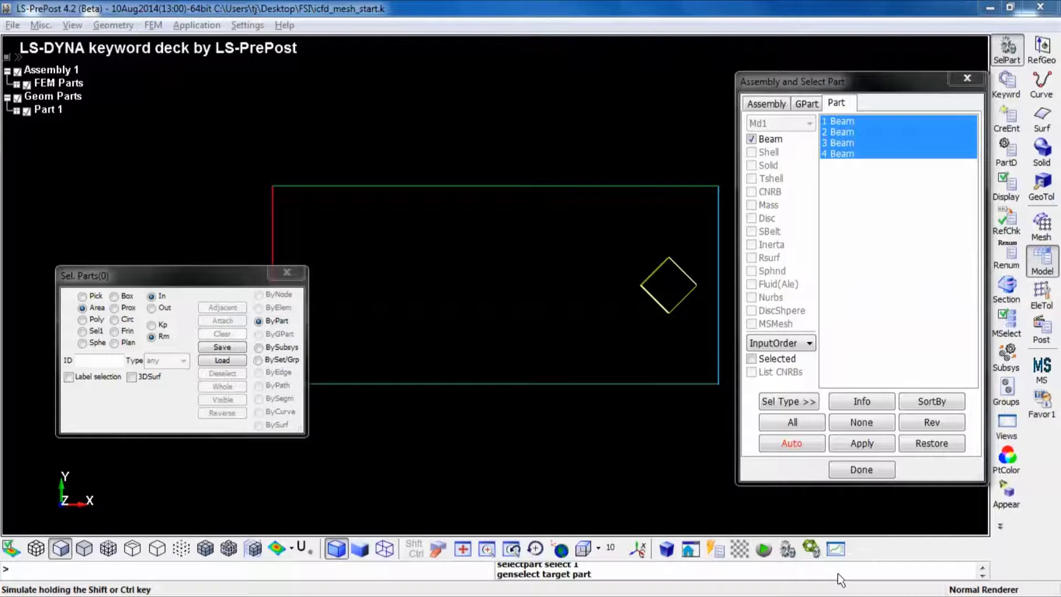
left_click(865, 469)
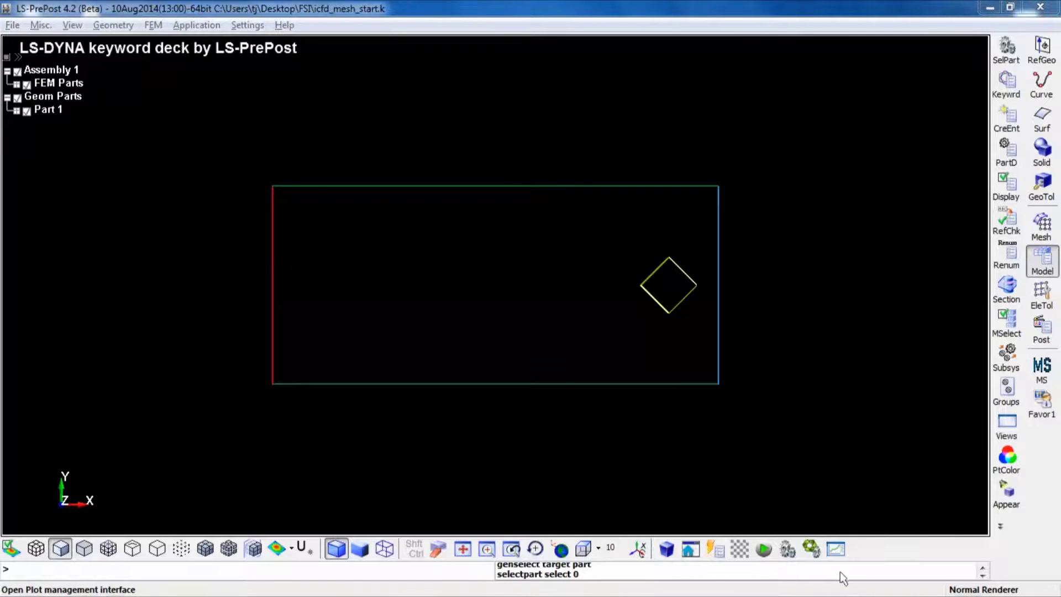
Convert all four beam parts to an MS mesh with starting PID 1, deleting the old parts, elements and nodes.
left_click(1046, 236)
left_click(1010, 539)
left_click(1014, 544)
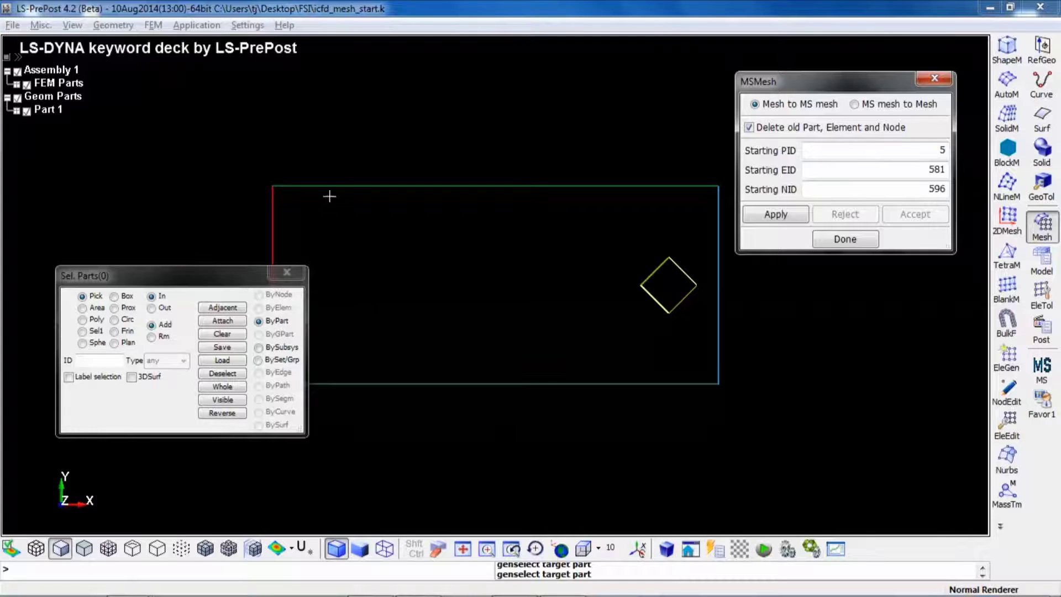
left_click(240, 386)
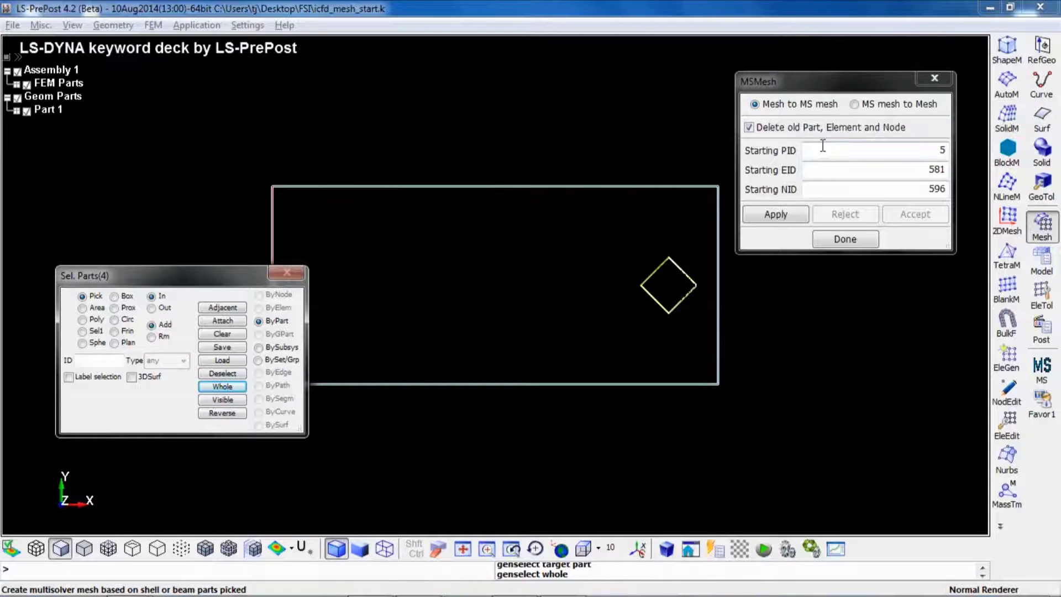
left_click_drag(937, 150, 956, 156)
type("1")
left_click(785, 219)
left_click(913, 216)
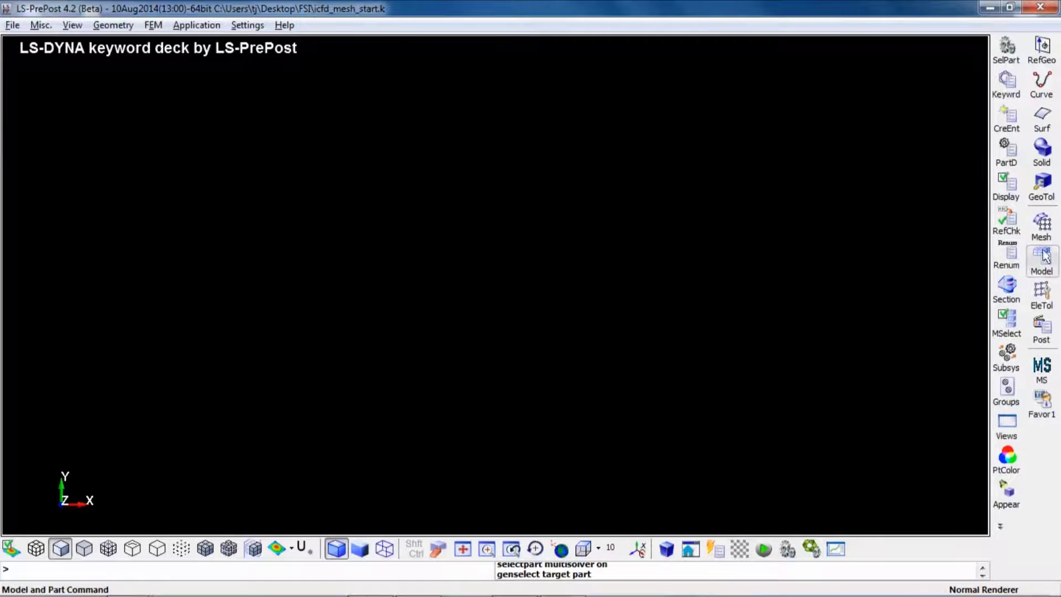
Display all four MS_Edge parts and check the surface element and surface node keywords under MESH.
left_click(1000, 51)
left_click(851, 121)
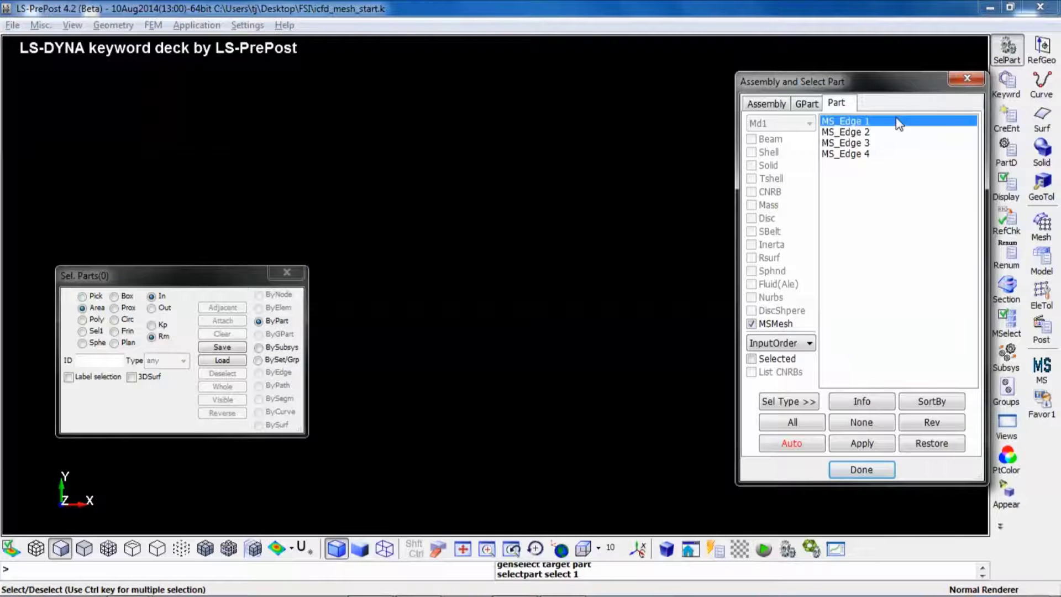
key("ctrl+a")
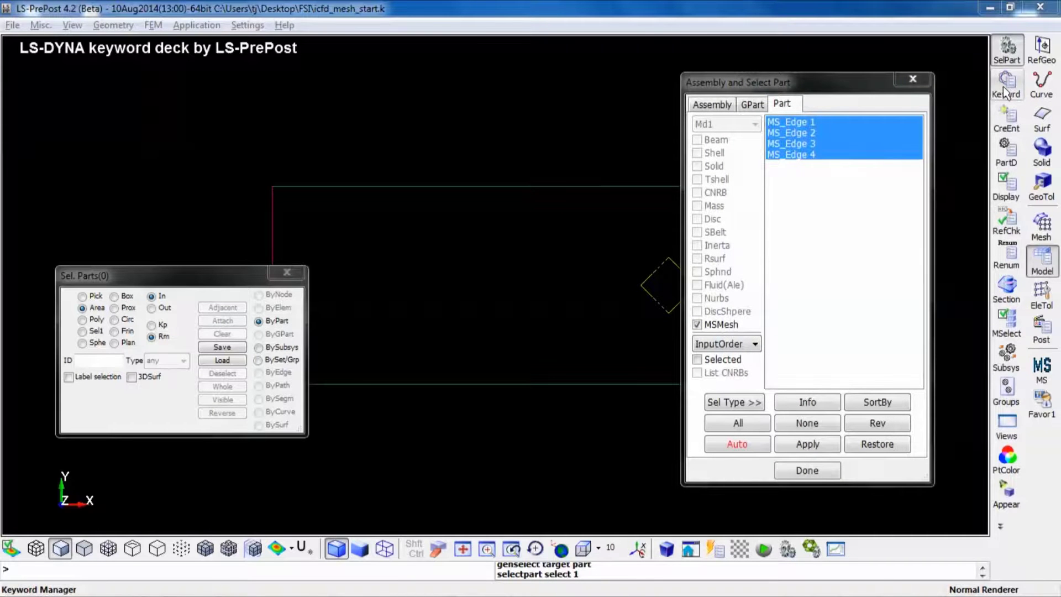
left_click(1007, 88)
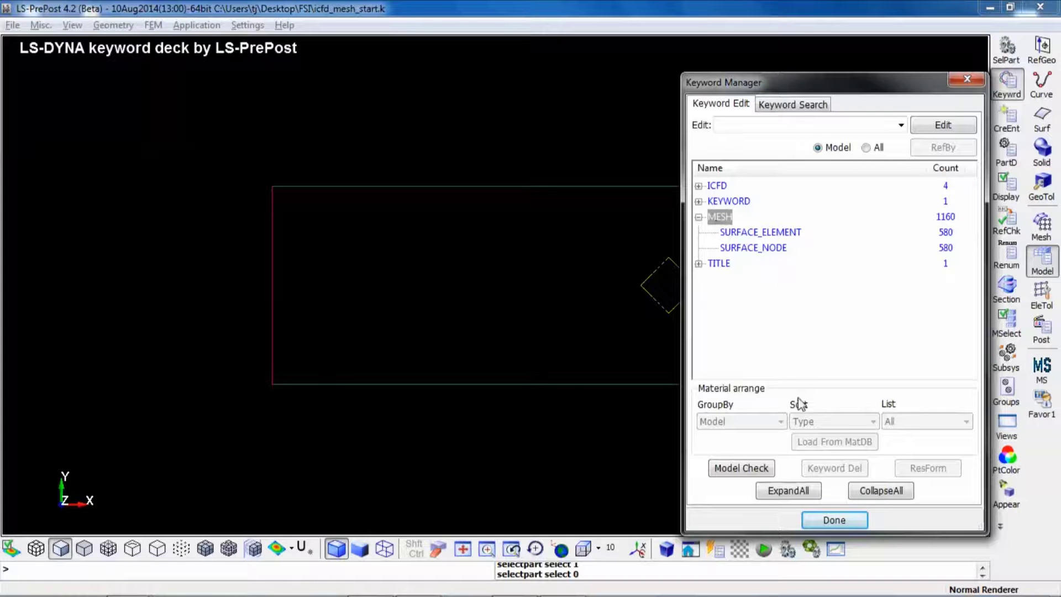
left_click(834, 520)
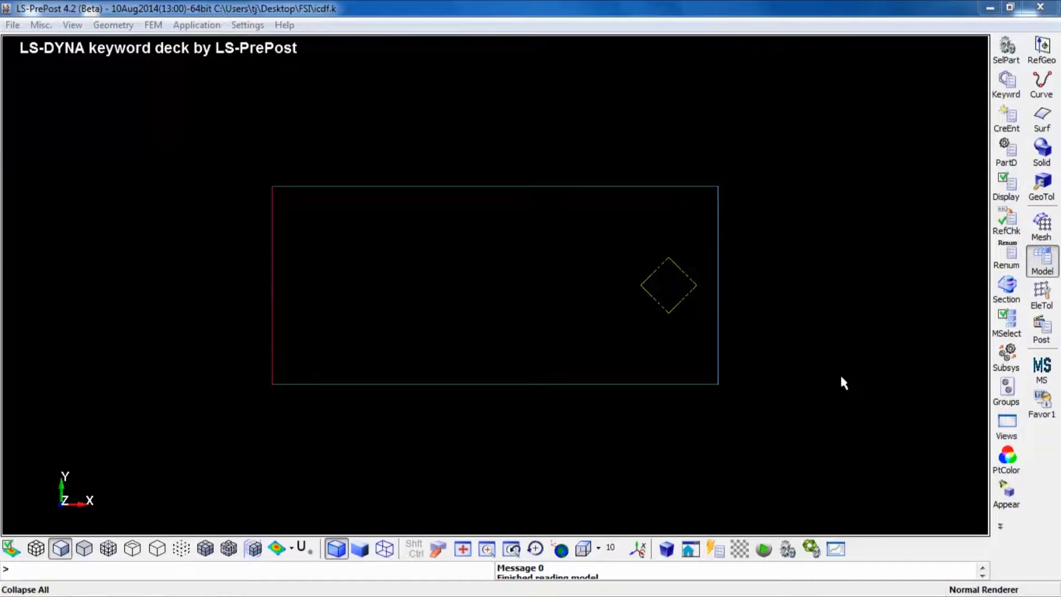
Review the ICFD keywords of icdf.k and examine the ICFD_CONTROL_ADAPT_SIZE card.
left_click(1016, 94)
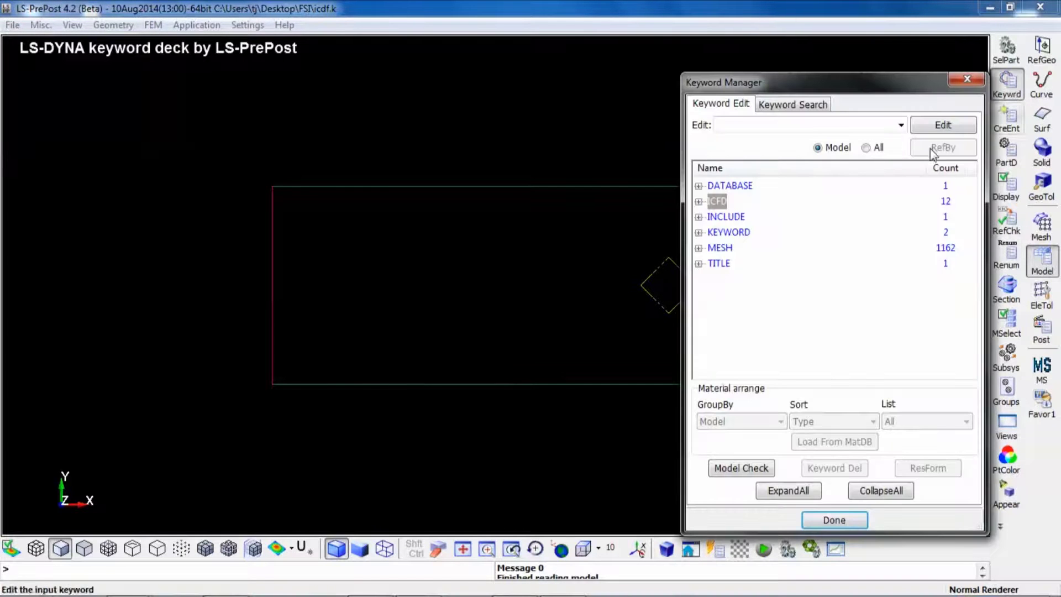
left_click(699, 201)
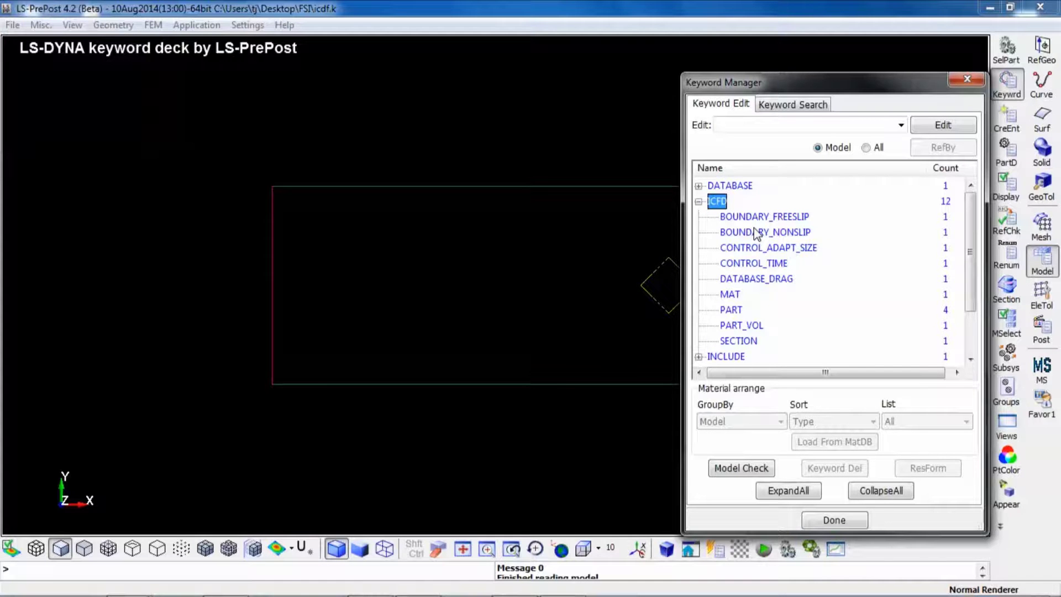
left_click(768, 247)
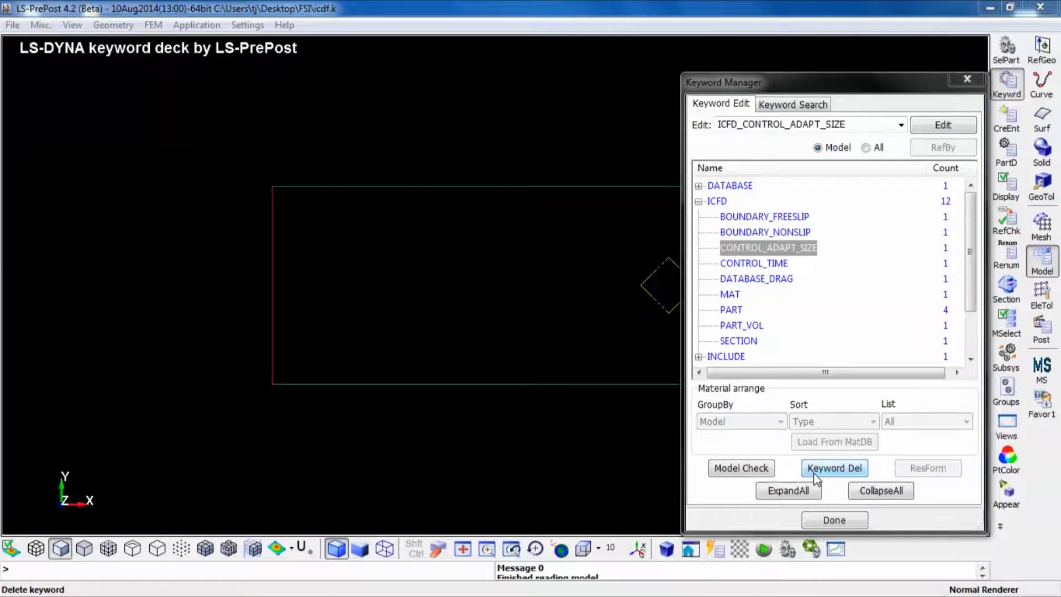
double_click(773, 252)
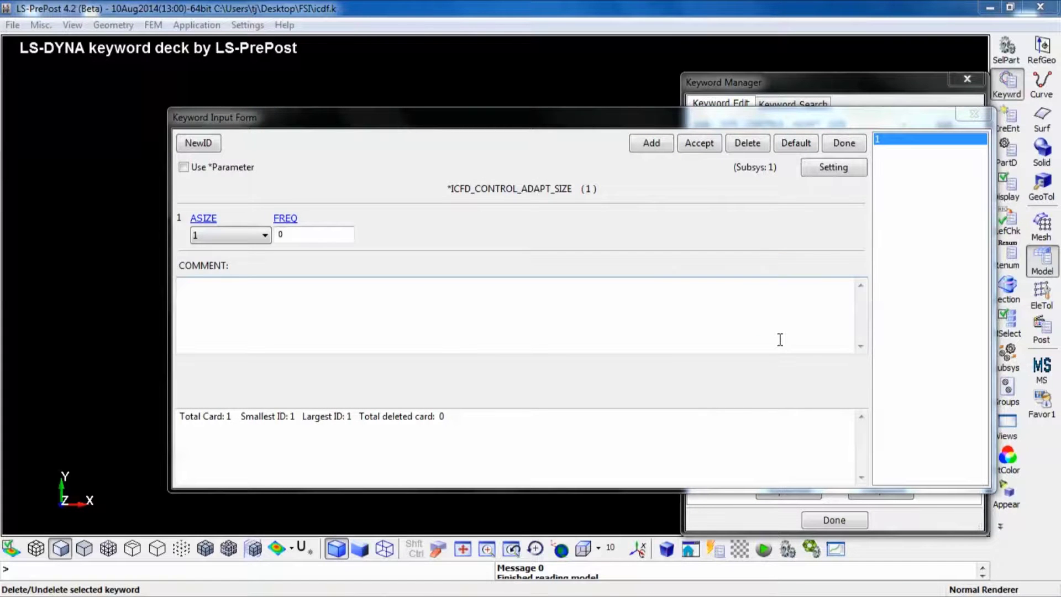
left_click(846, 143)
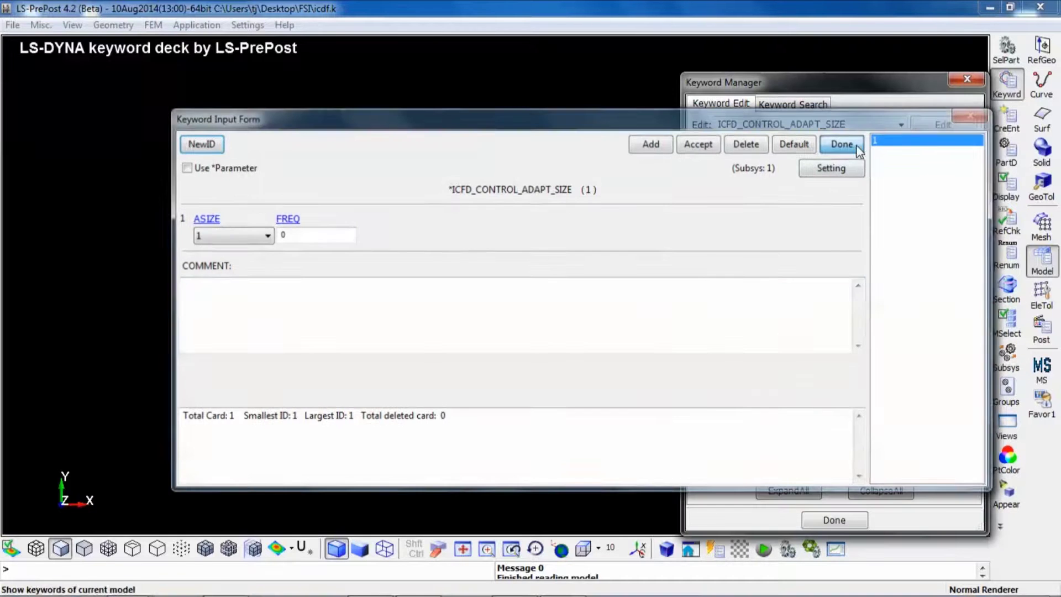
left_click(836, 521)
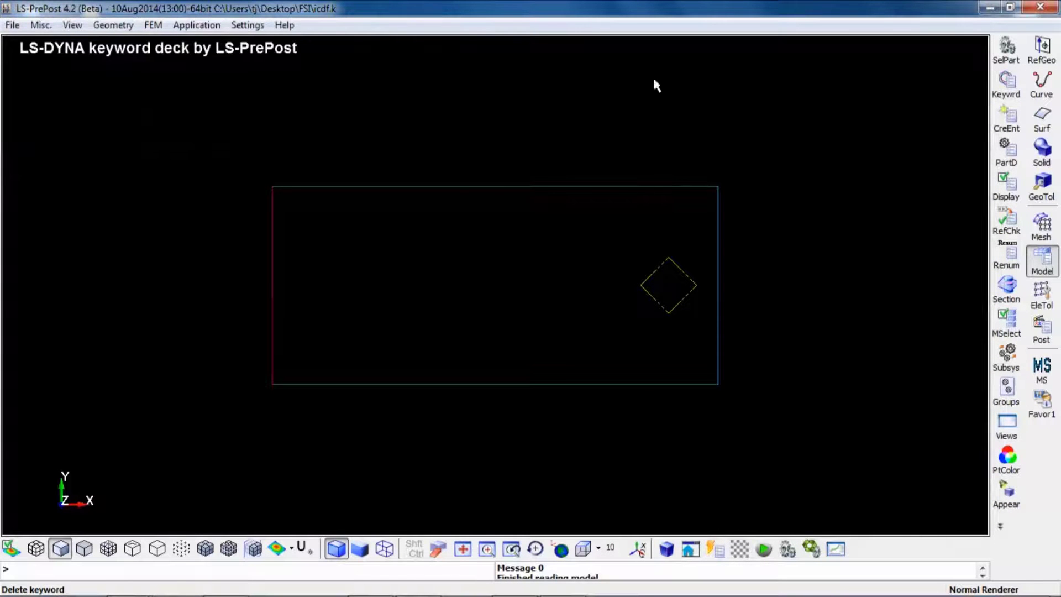
Exit the current model session and open structure.k from the FSI folder in LS-PrePost.
left_click(13, 25)
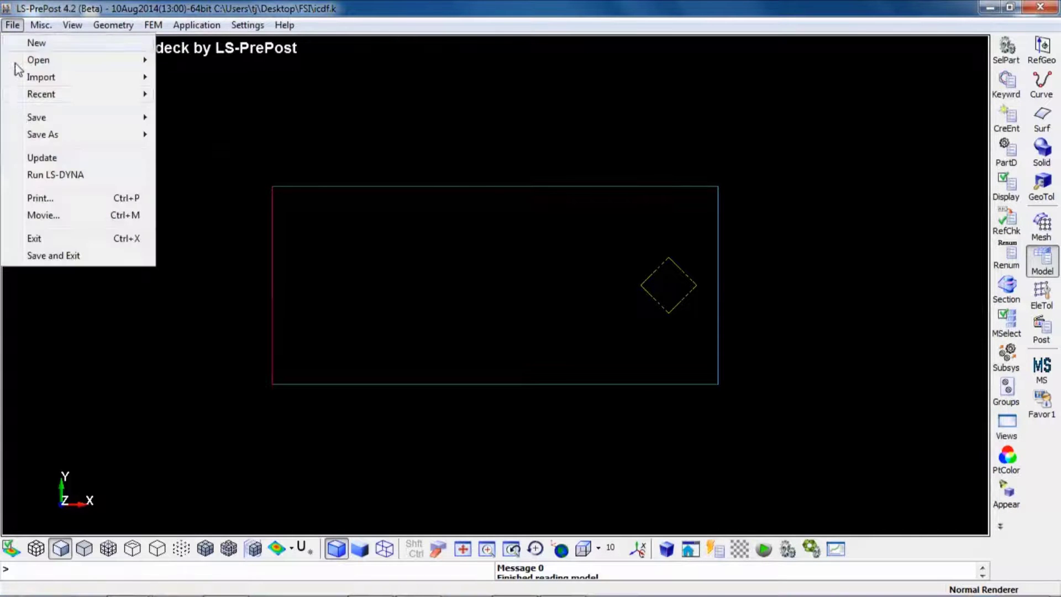
left_click(22, 238)
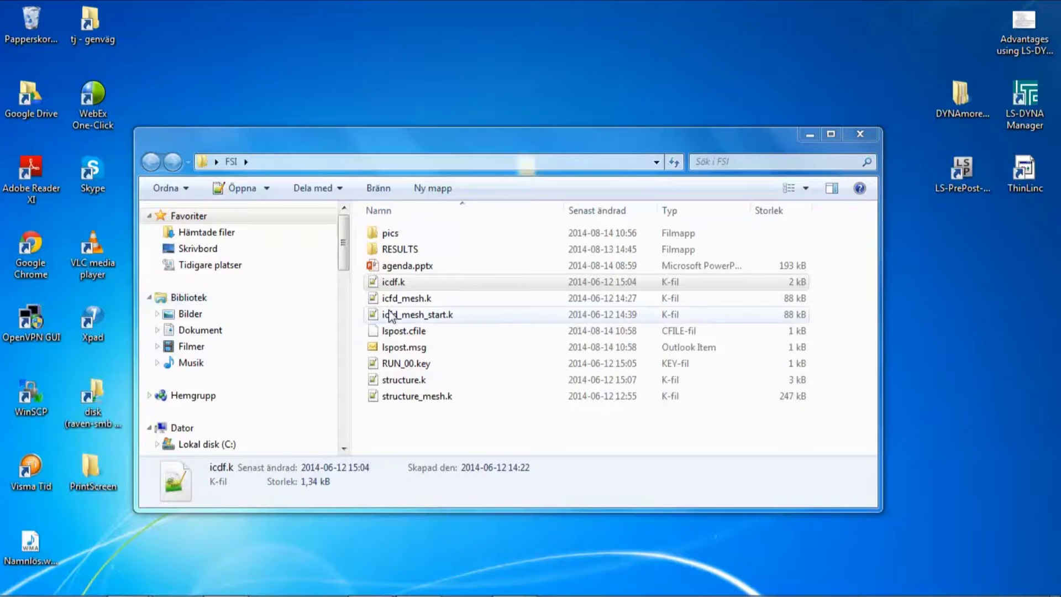
key("s")
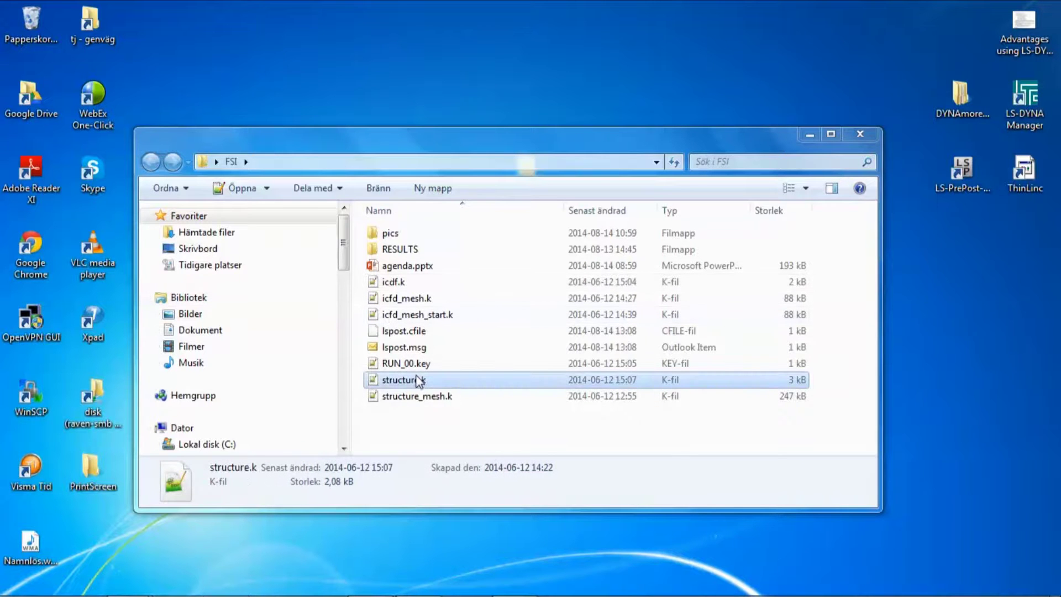
left_click_drag(419, 381, 967, 180)
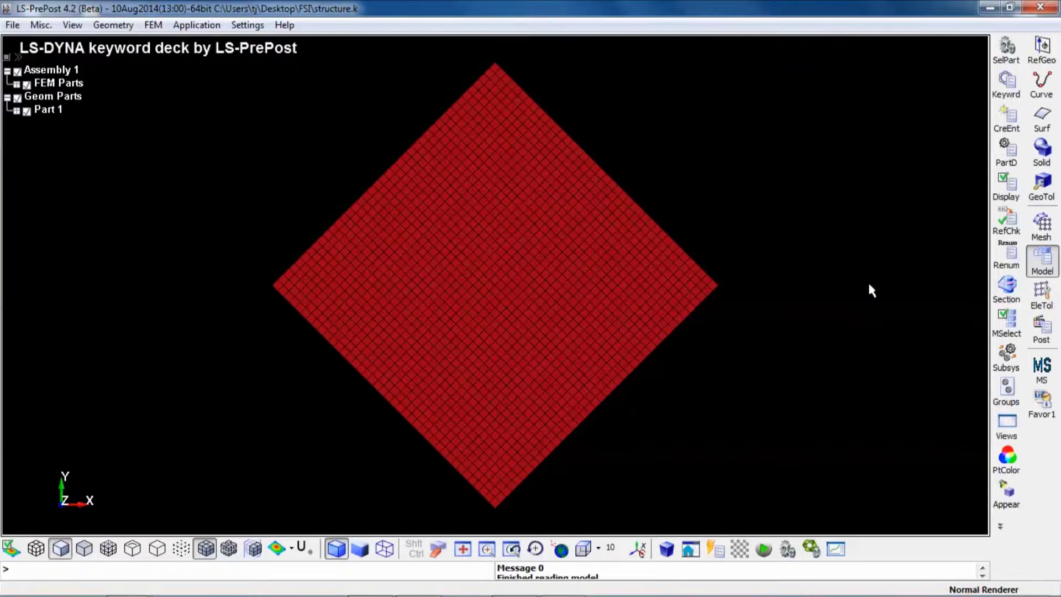
Examine the structure's BOUNDARY_PRESCRIBED_MOTION_RIGID card with its DOF description, and the list of CONTROL keywords.
left_click(1013, 91)
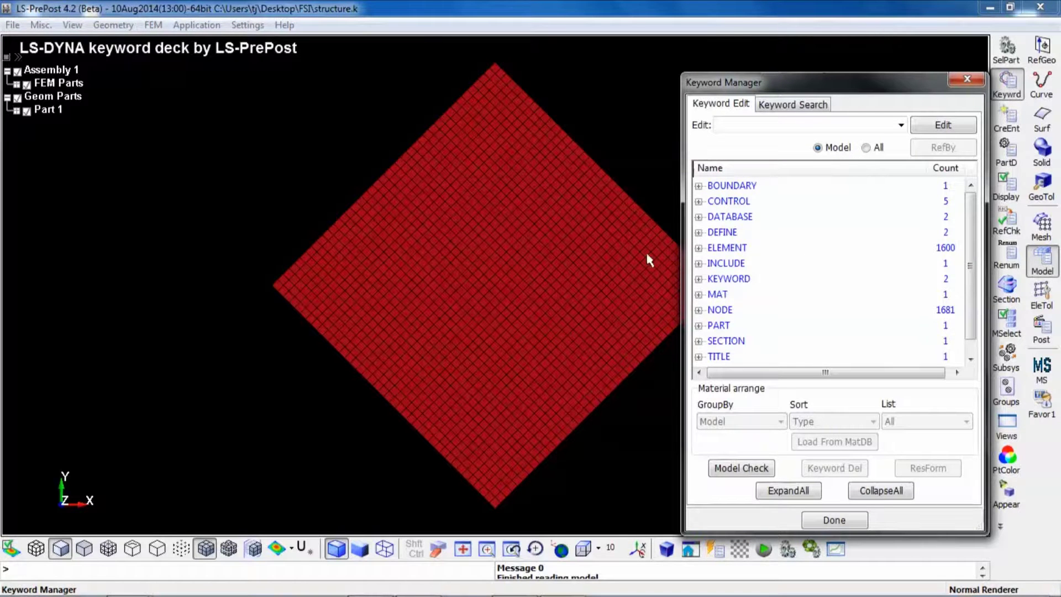
left_click(699, 186)
double_click(730, 201)
left_click(282, 255)
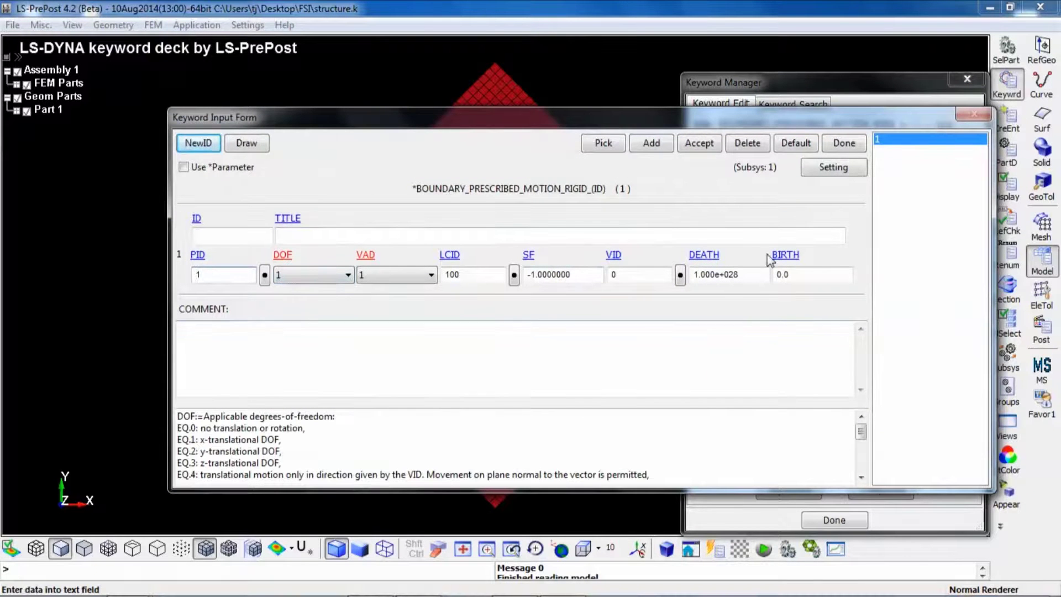
left_click(845, 143)
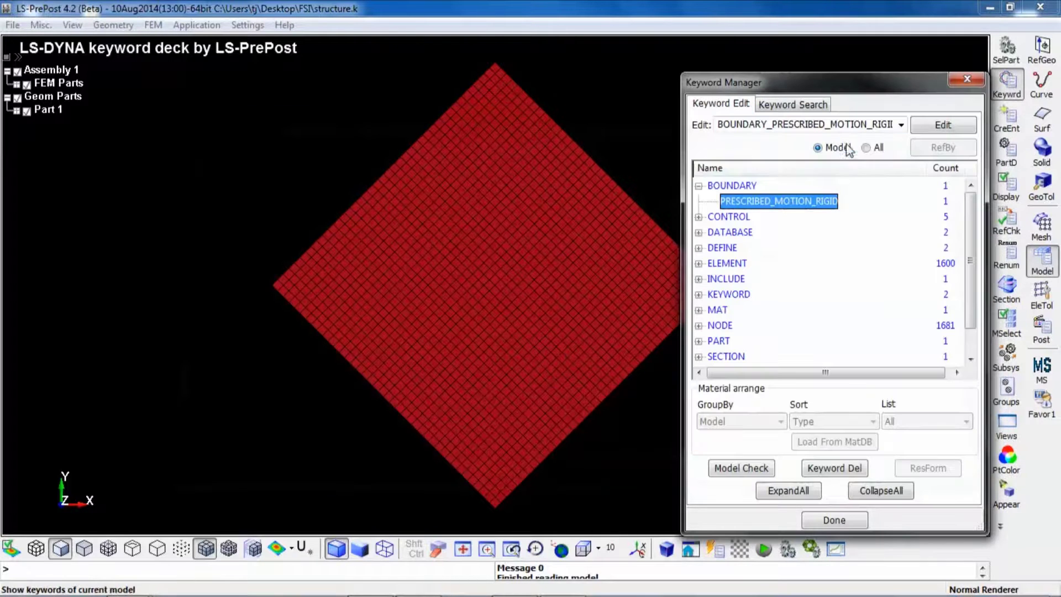
double_click(718, 218)
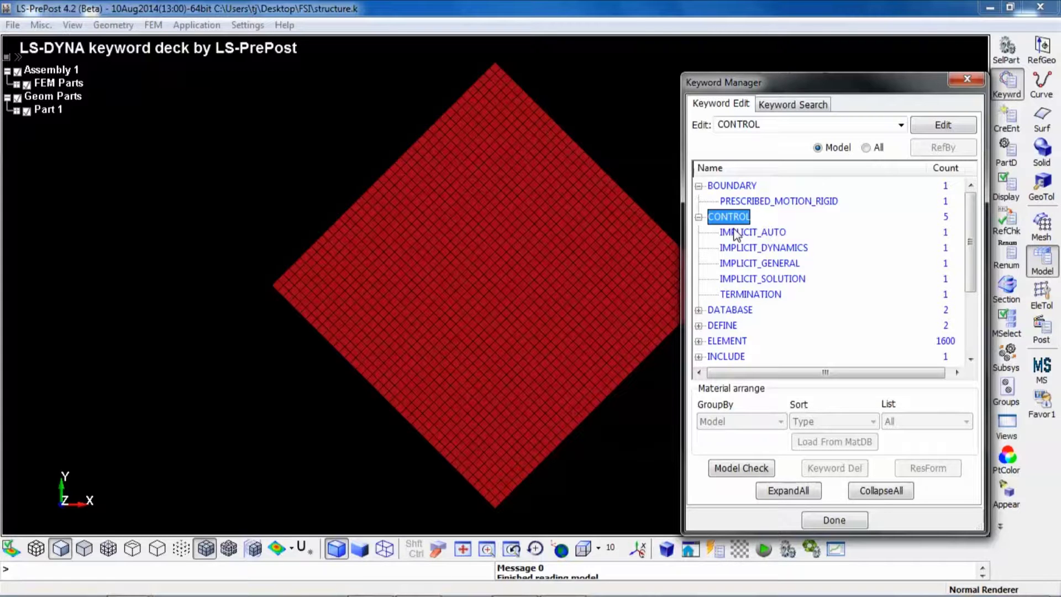
left_click(835, 520)
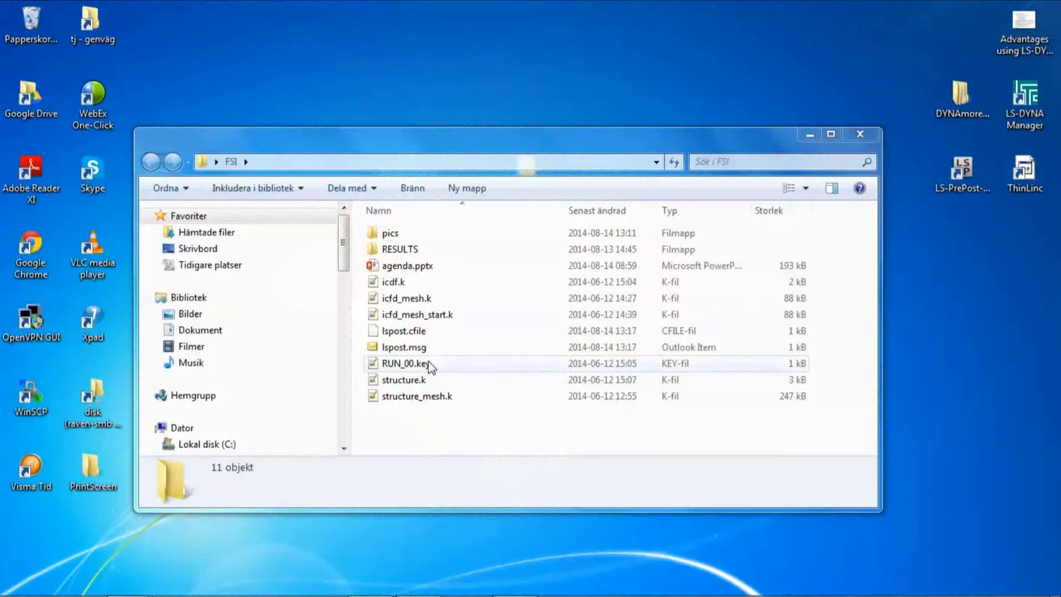
Open RUN_00.key from the FSI folder in LS-PrePost and show the model and part tools.
left_click_drag(430, 365, 963, 169)
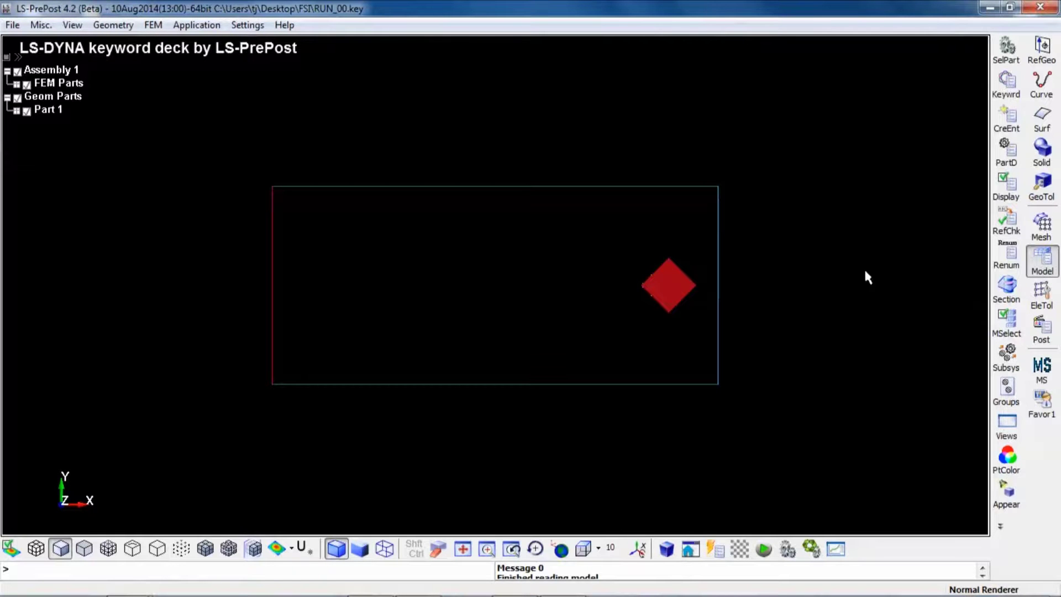
left_click(1041, 235)
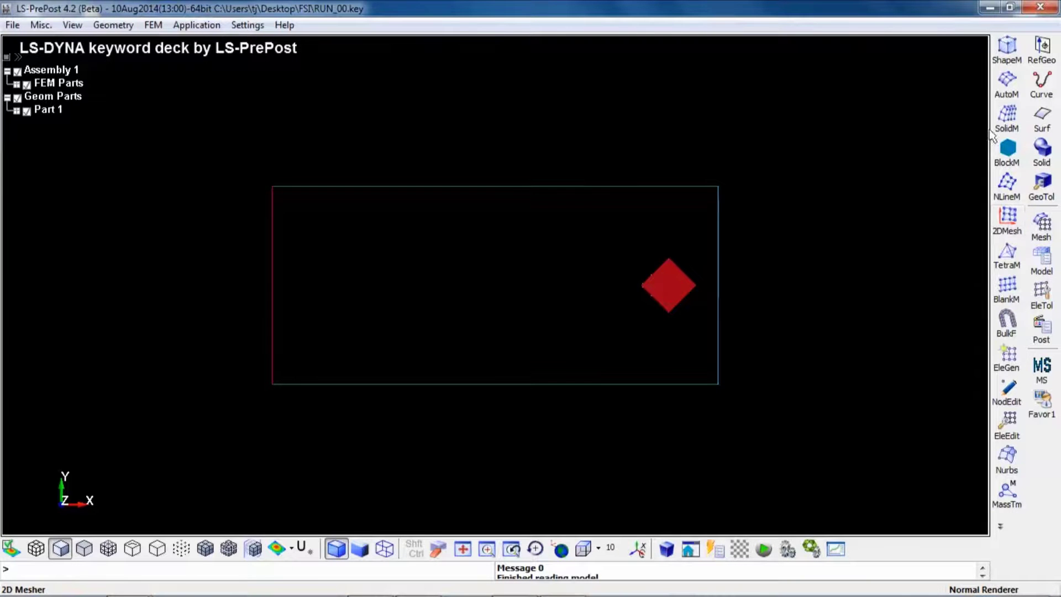
left_click(1039, 261)
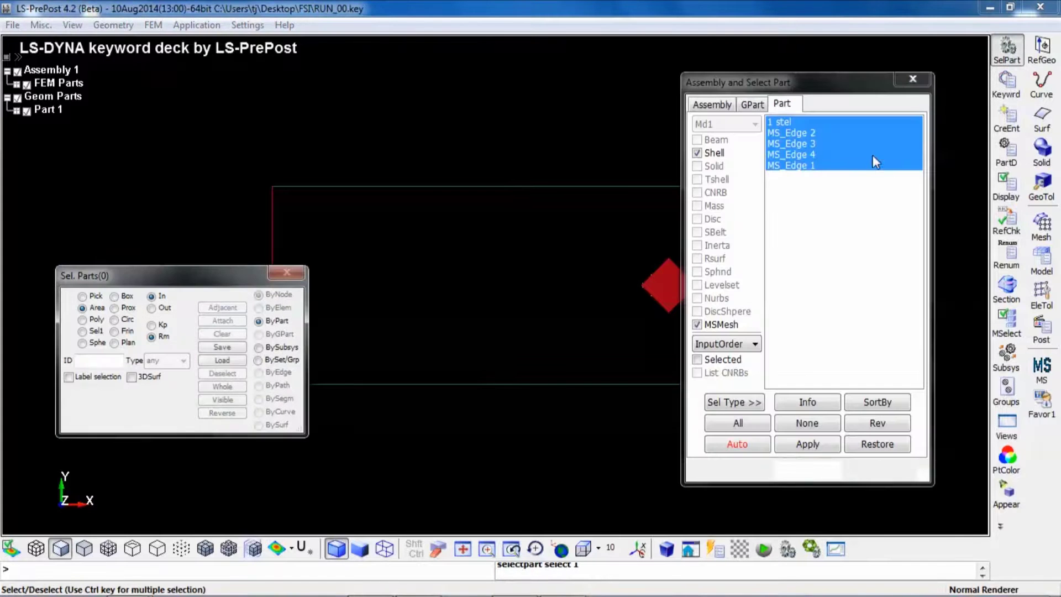
Isolate the four MS_Edge fluid boundary parts in the view and redisplay the stel shell part with them.
left_click(842, 135)
left_click_drag(844, 137, 834, 166)
left_click_drag(820, 88, 869, 78)
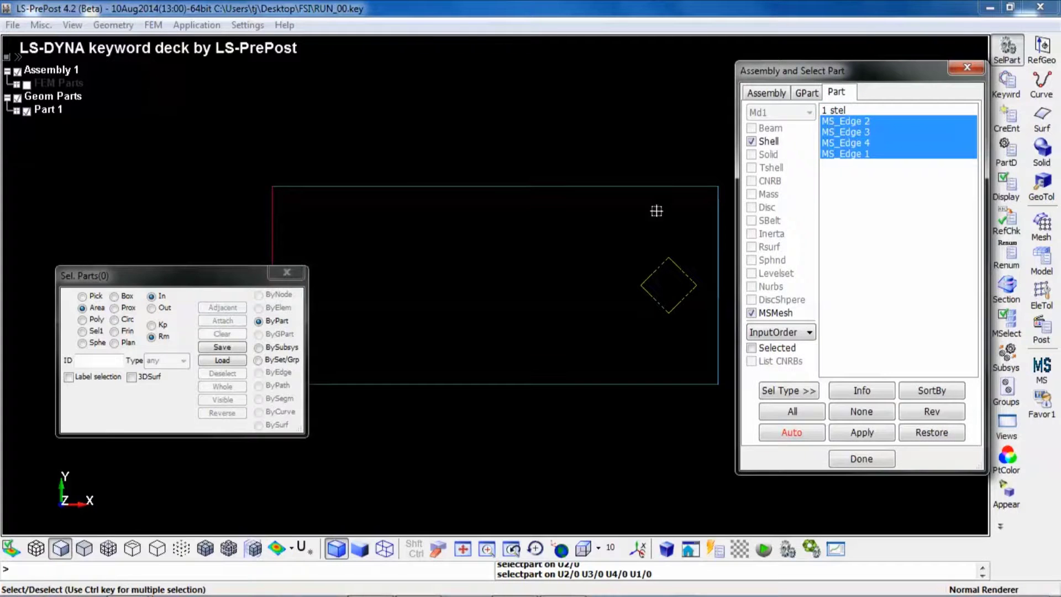
left_click(847, 111, "ctrl")
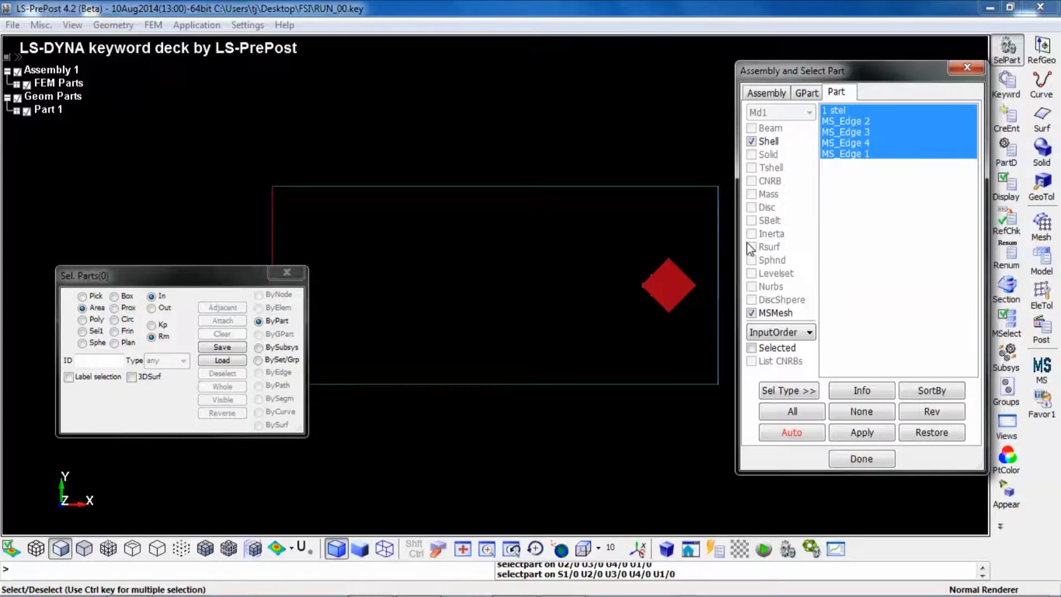
Examine the ICFD coupling keywords CONTROL_FSI and BOUNDARY_FSI of the combined model, opening the ICFD_BOUNDARY_FSI card.
left_click(1004, 91)
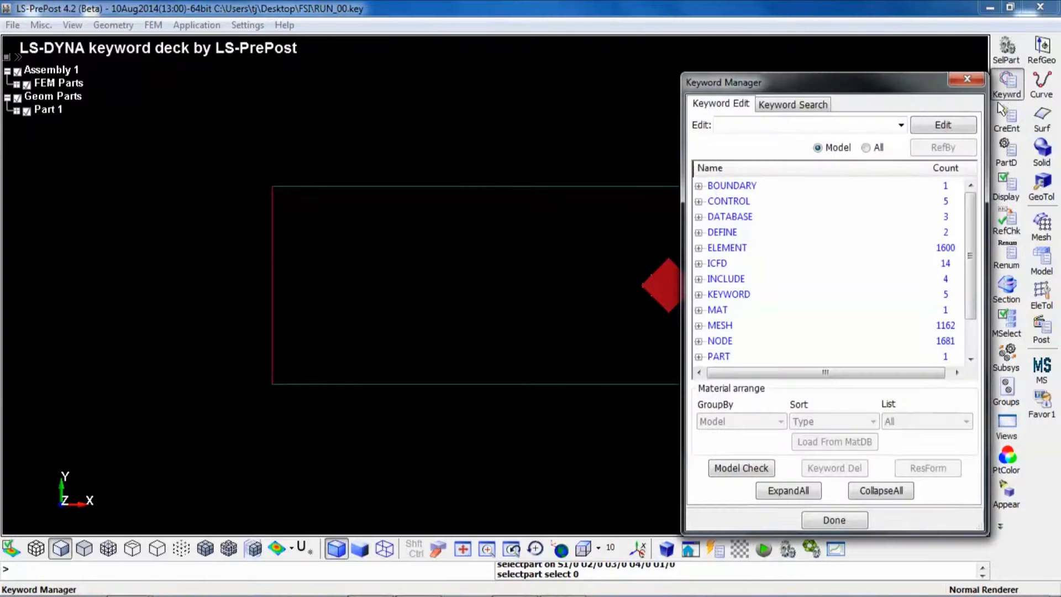
left_click_drag(970, 242, 972, 259)
left_click(699, 248)
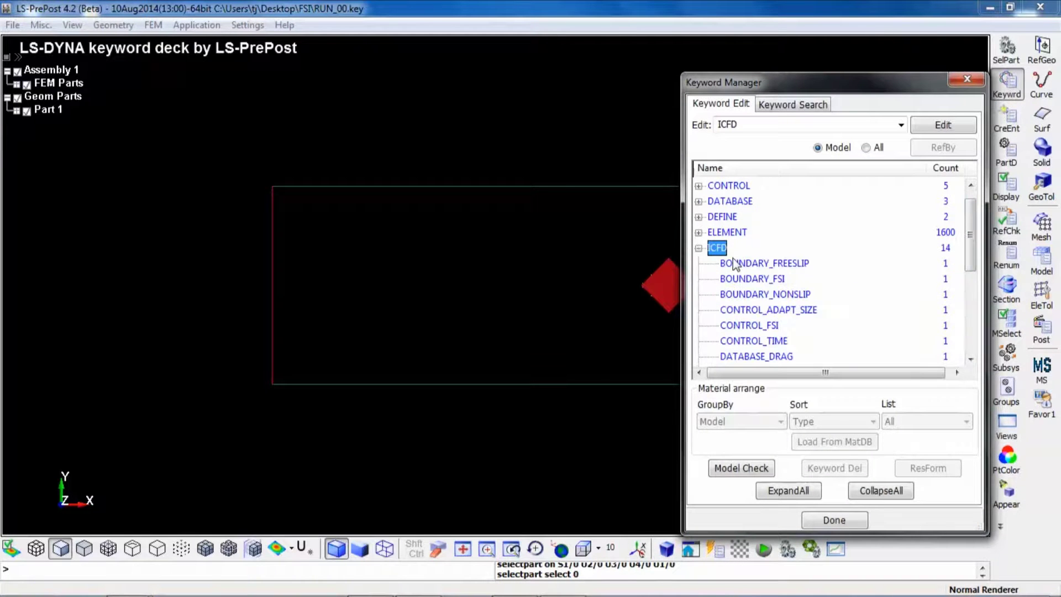
left_click(783, 280)
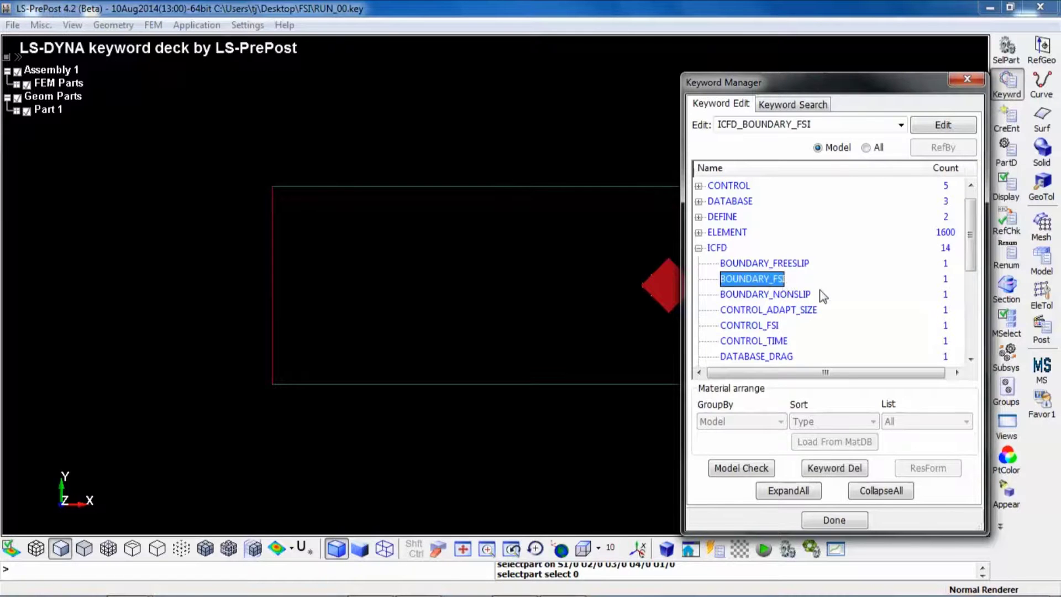
left_click(772, 327)
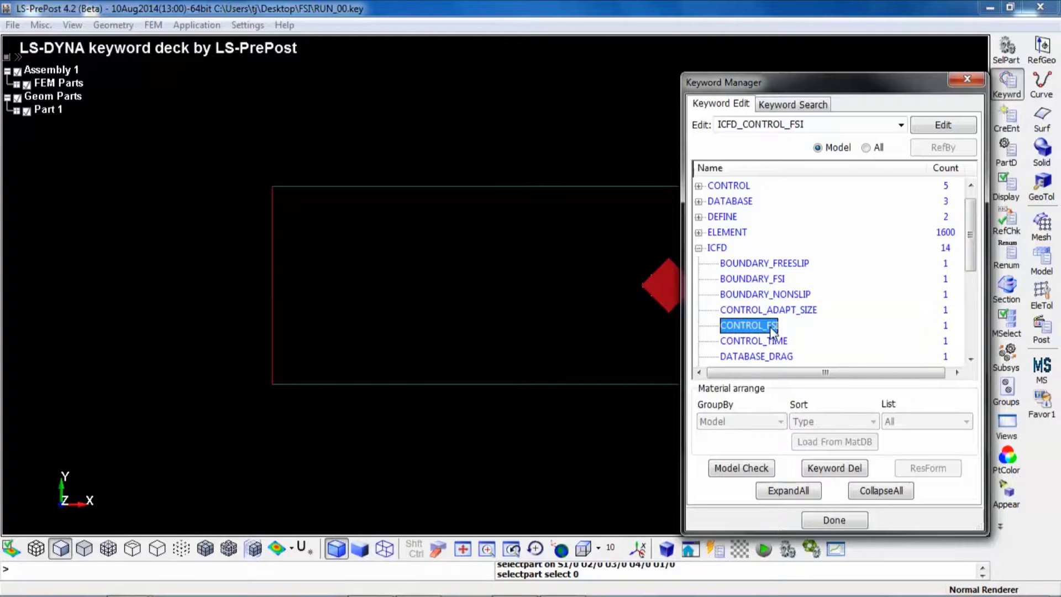
double_click(778, 280)
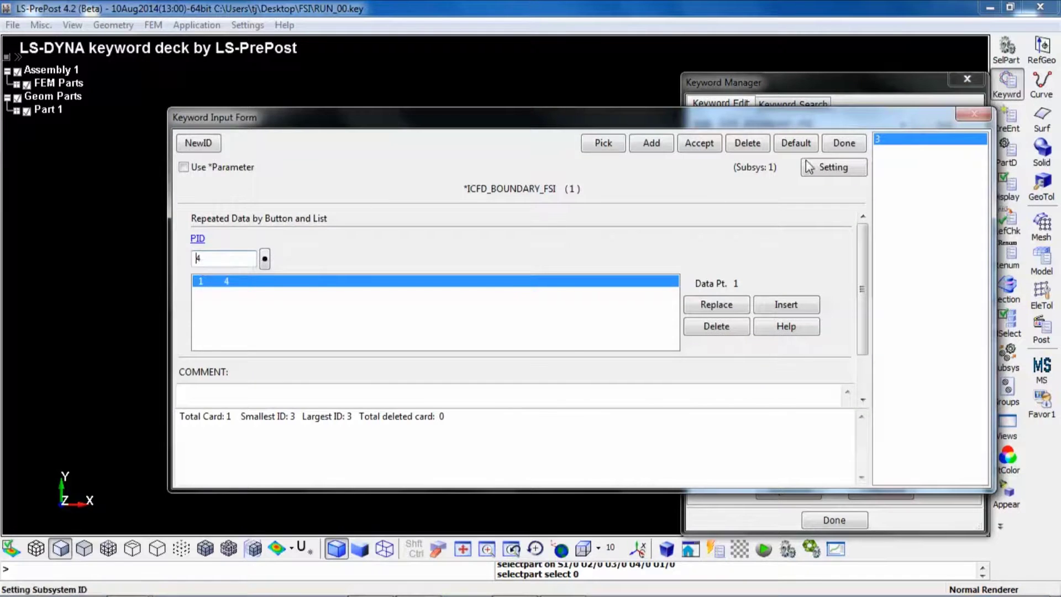
Close the ICFD_BOUNDARY_FSI card and part selection, and display the diamond structure in edge mode at close range.
left_click(830, 143)
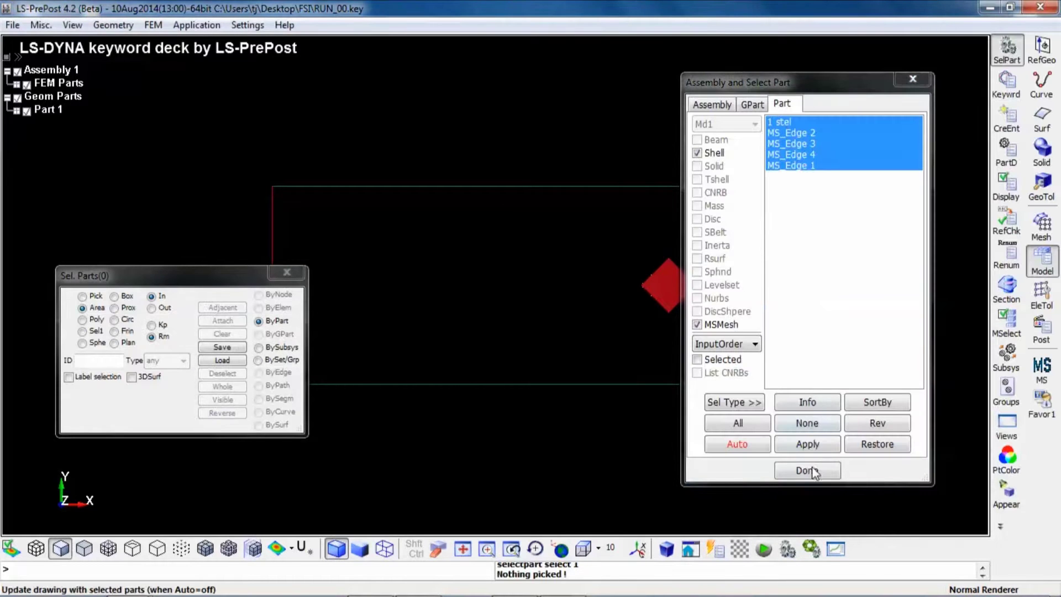
left_click(815, 471)
scroll(667, 271, "up", 4)
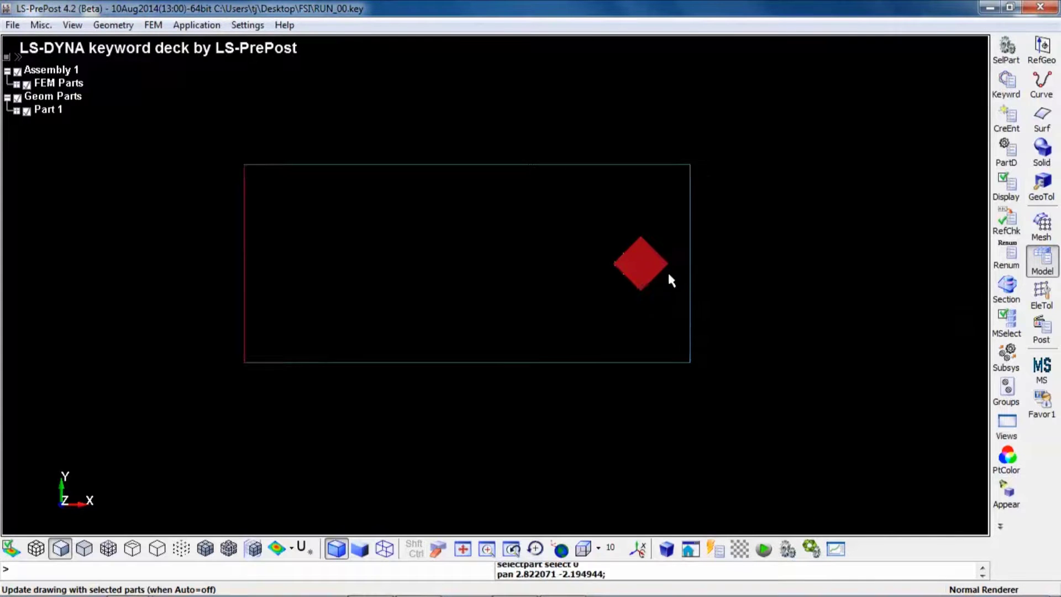
scroll(649, 269, "up", 3)
middle_click_drag(623, 239, 648, 315)
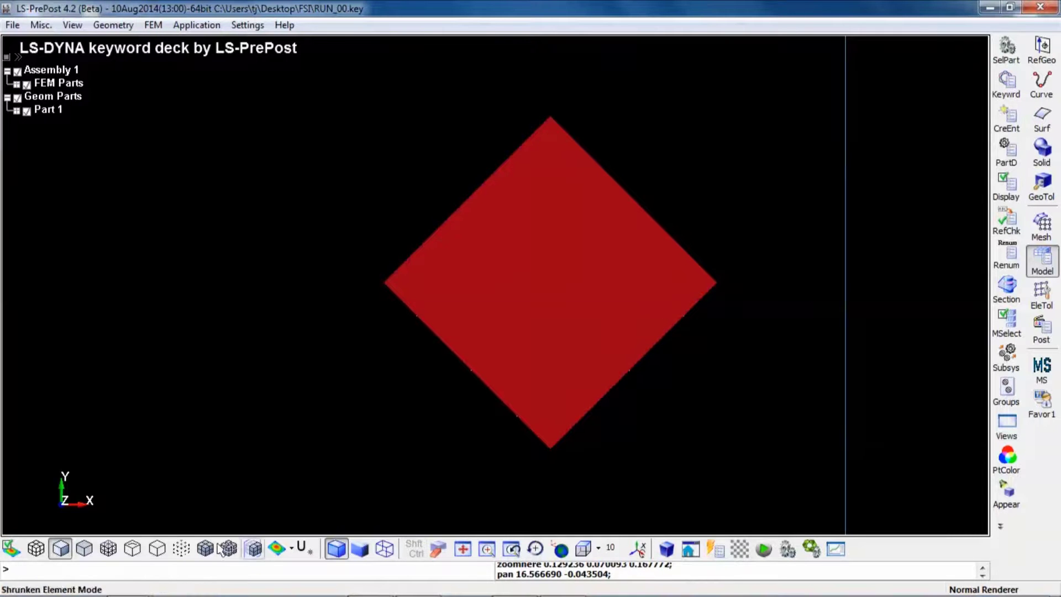
left_click(157, 549)
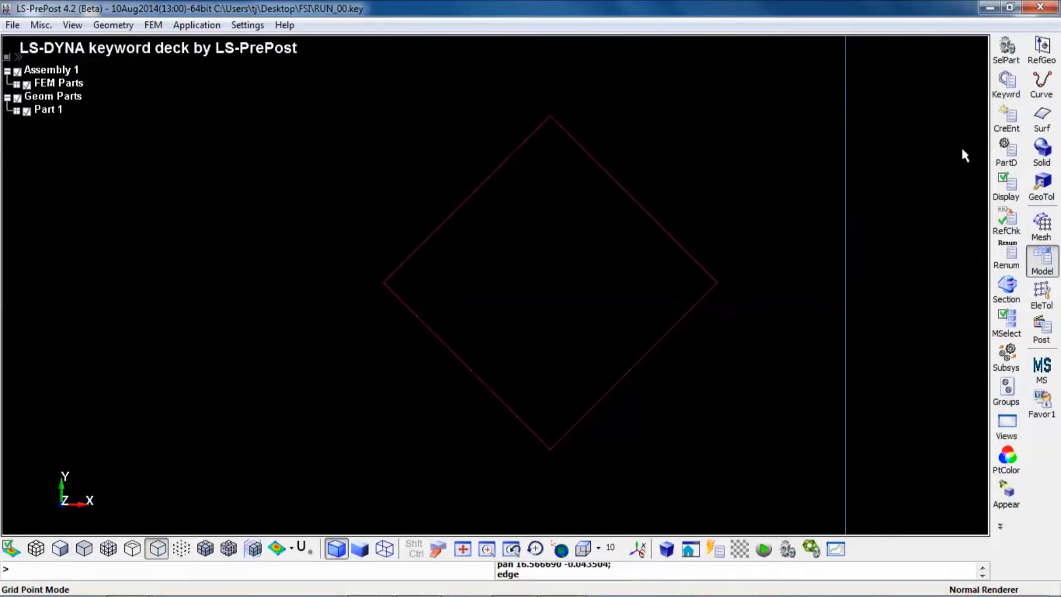
Isolate the stel shell part, switch to shaded display, and pick the MS_Edge 4 boundary part in the part list.
left_click(1006, 50)
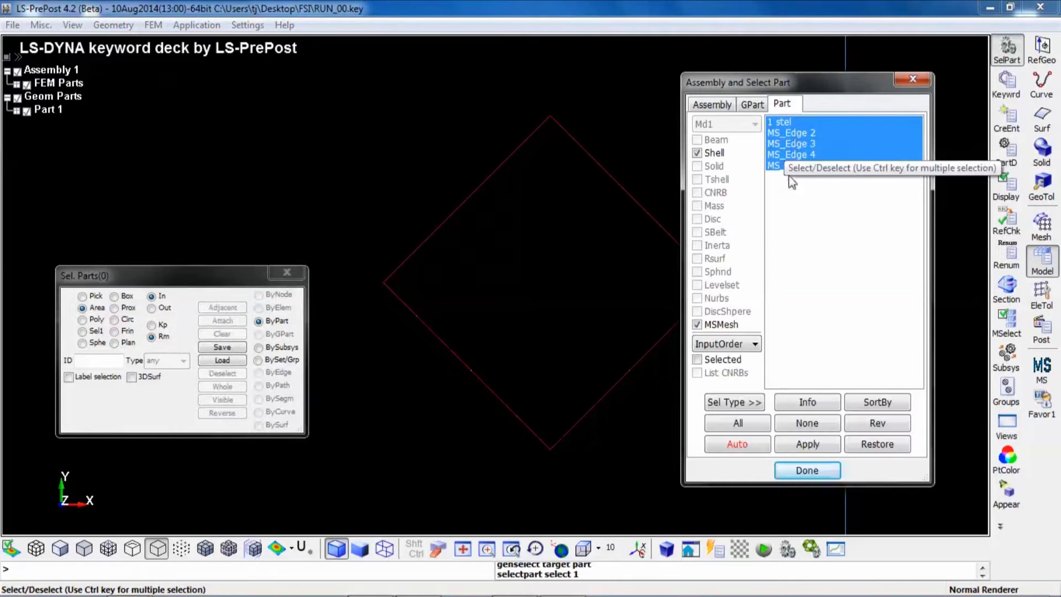
left_click(778, 167)
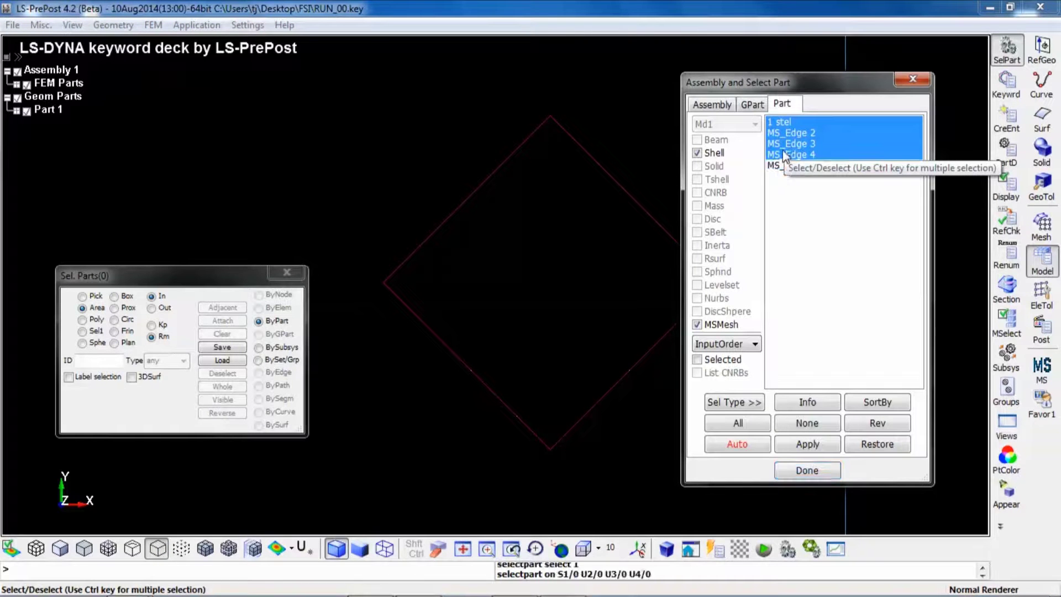
left_click(788, 125)
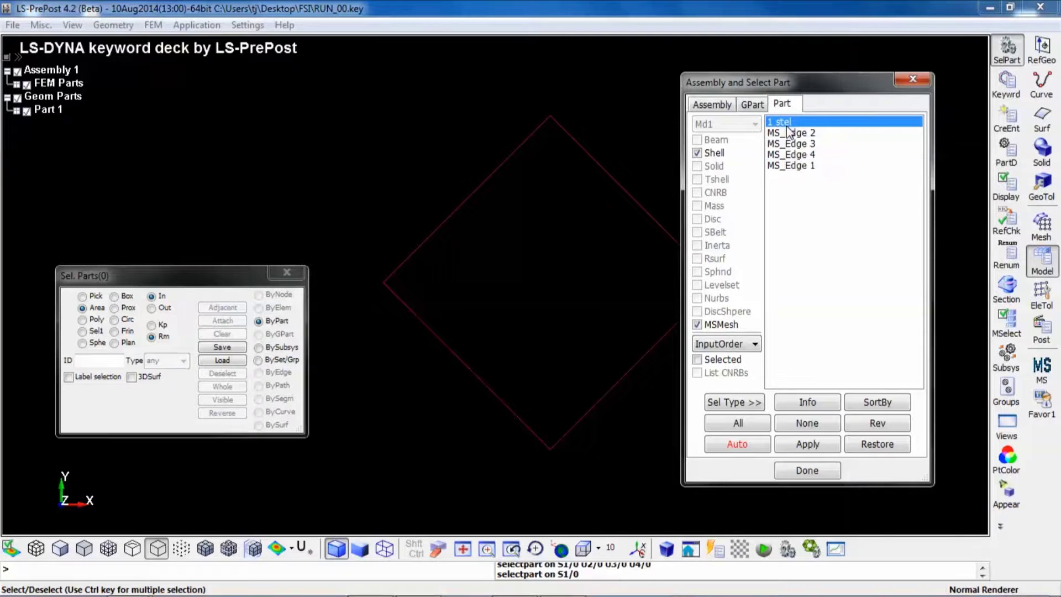
left_click(60, 549)
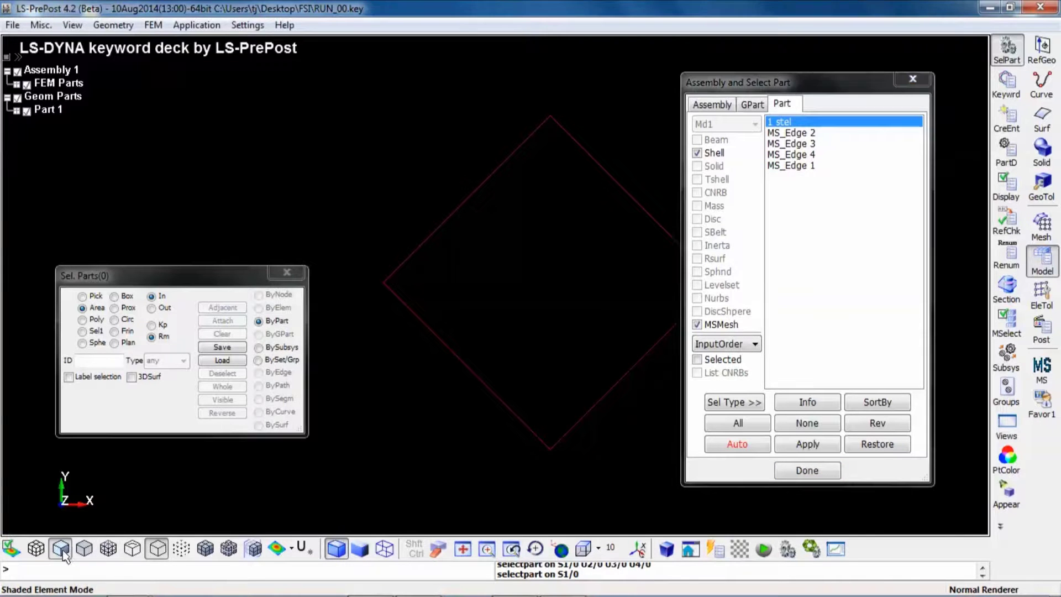
left_click(815, 156)
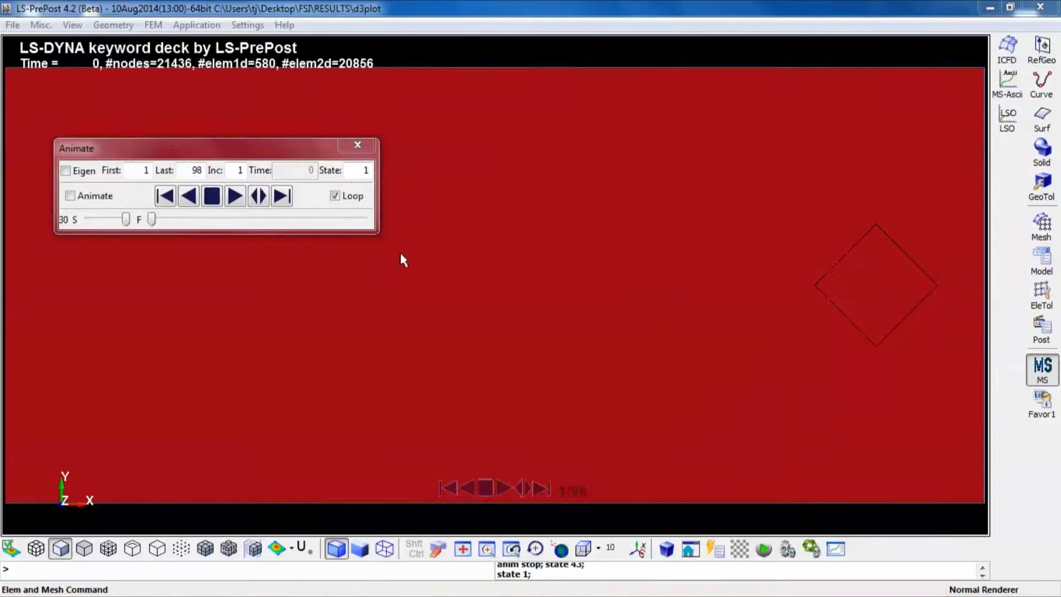
Play the d3plot results animation, turn on the mesh display, and replay the animation from the first state.
left_click(237, 199)
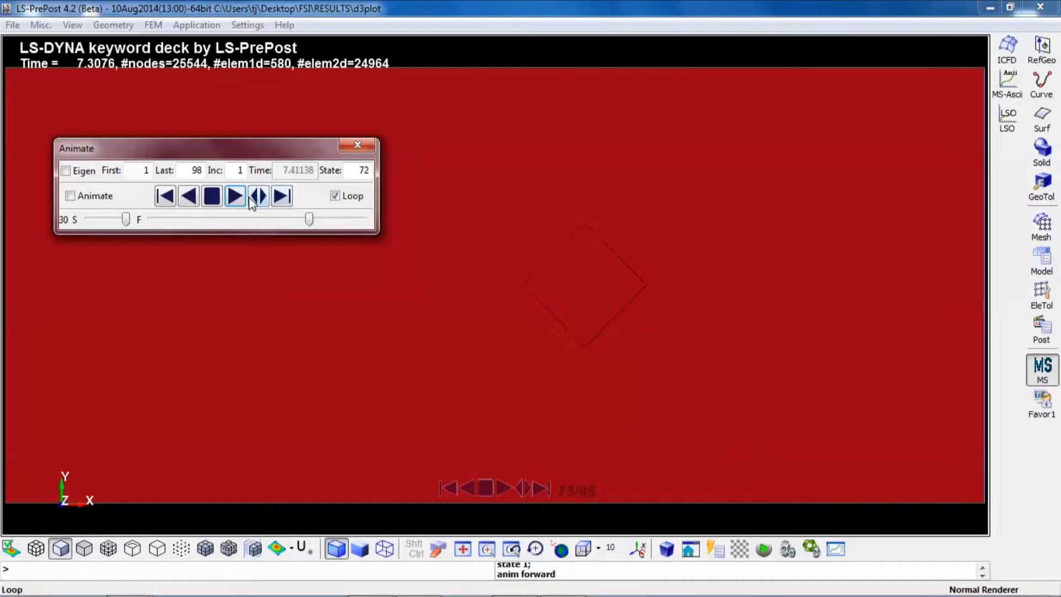
left_click(211, 196)
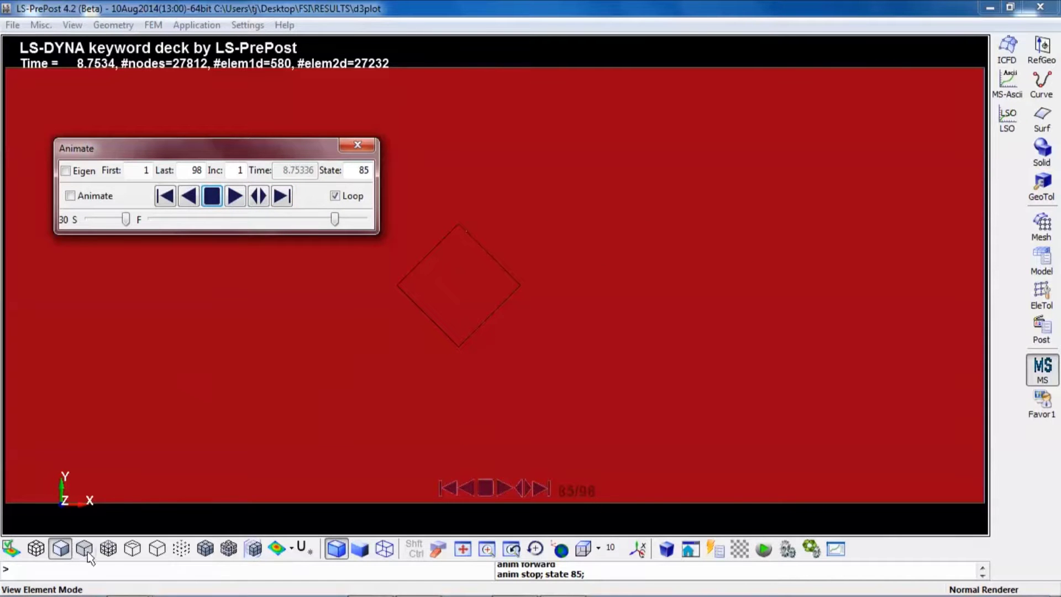
left_click(204, 548)
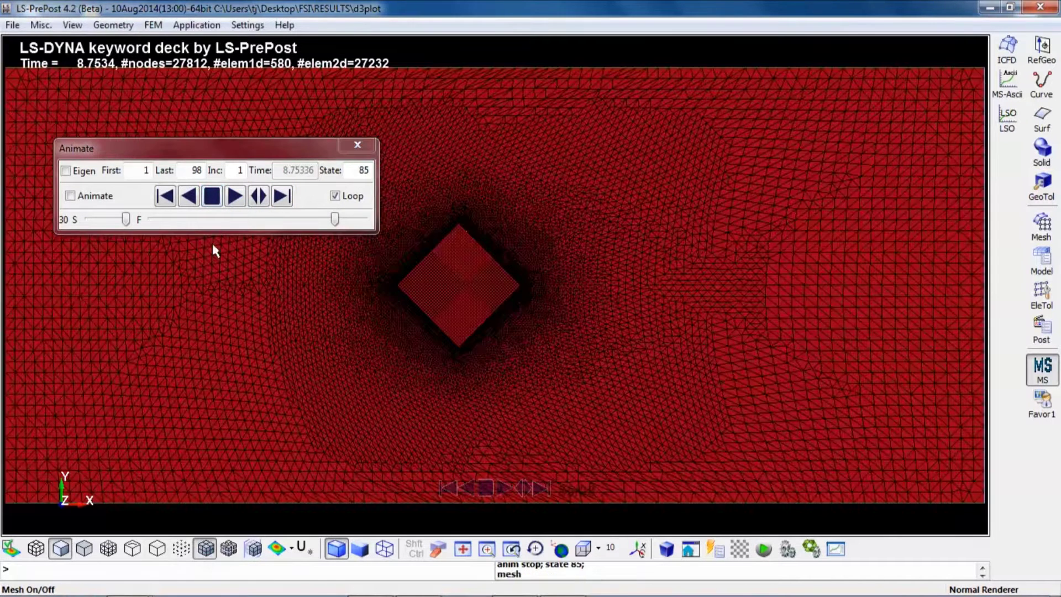
left_click_drag(335, 219, 133, 229)
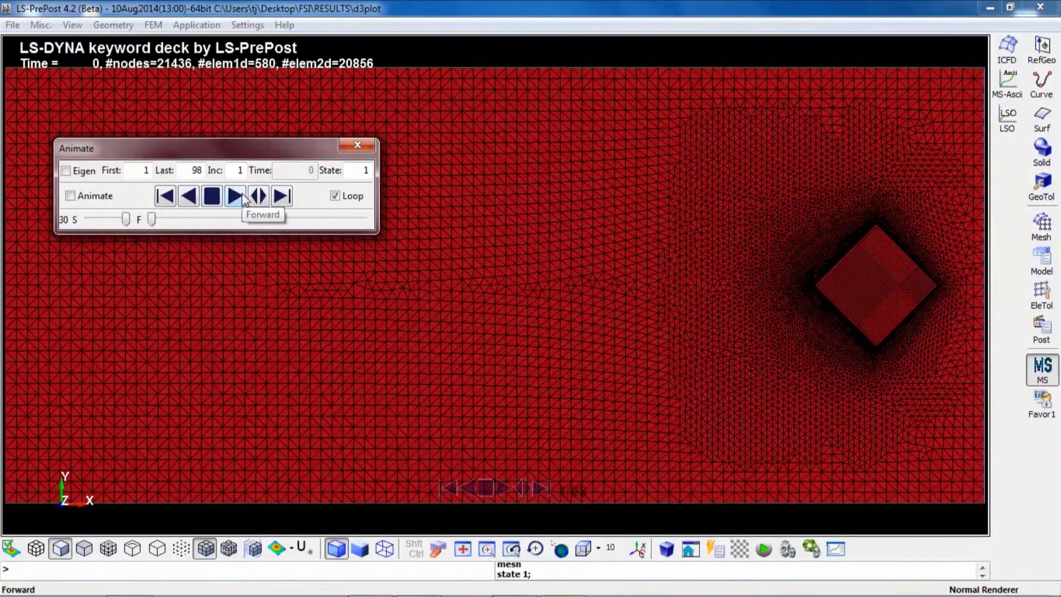
left_click(243, 199)
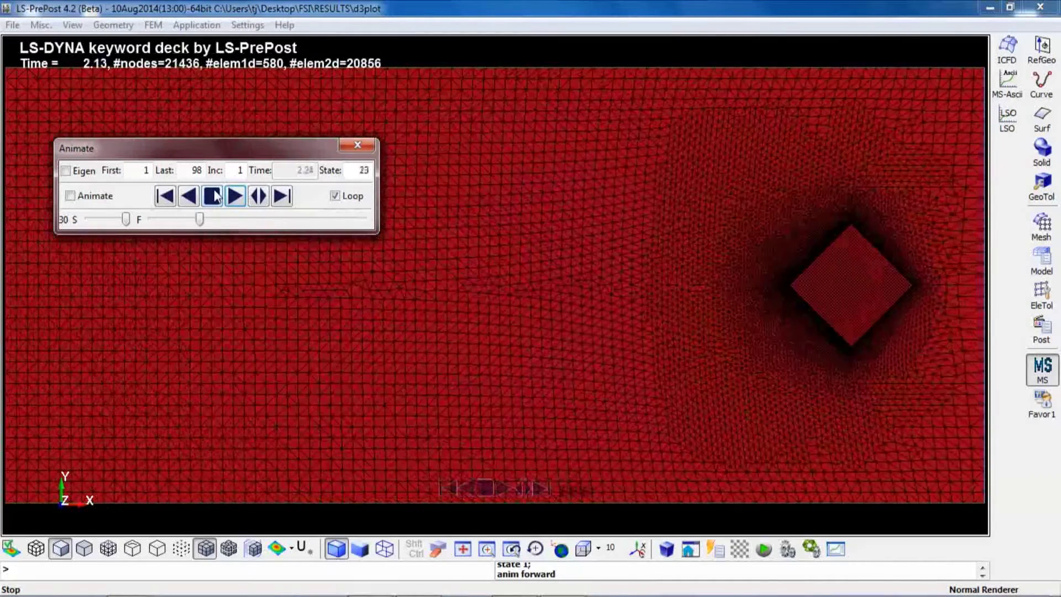
left_click(214, 196)
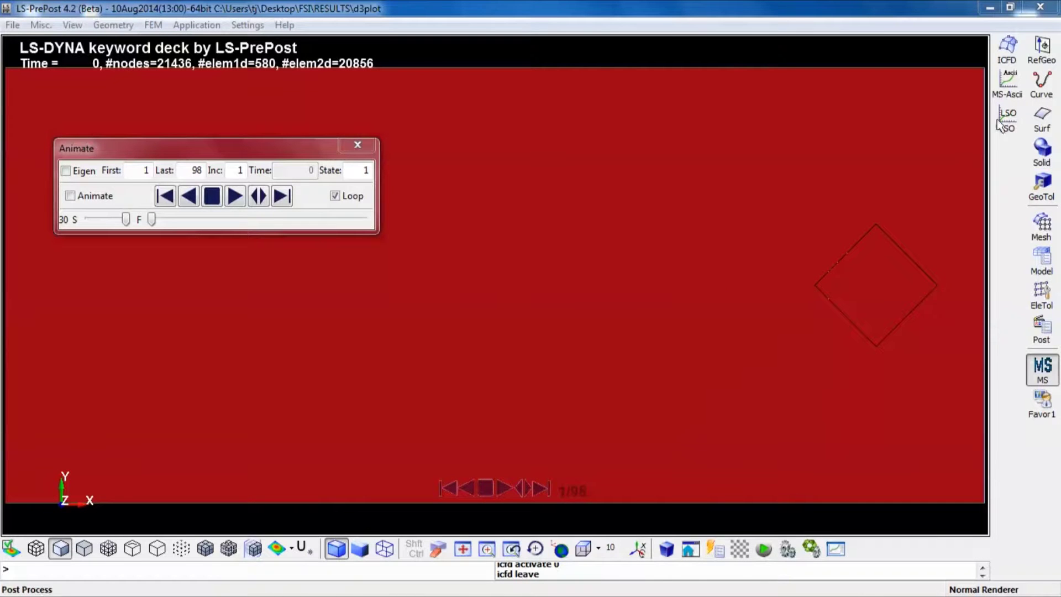
Color MS_SHELL_1 by fluid velocity in the ICFD post-processing tool and animate the fringe plot.
left_click(1008, 50)
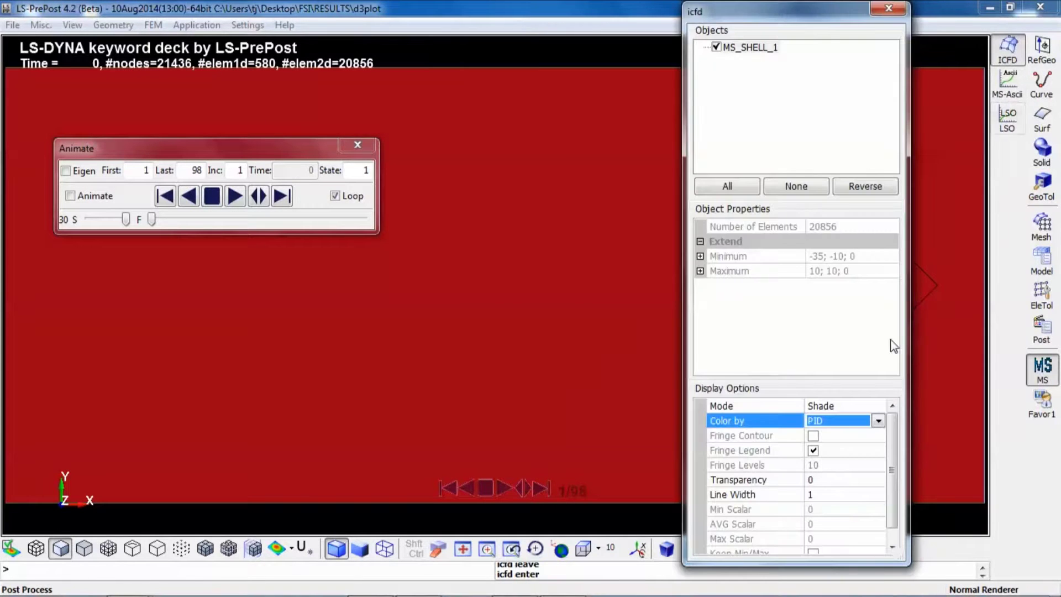
left_click(879, 421)
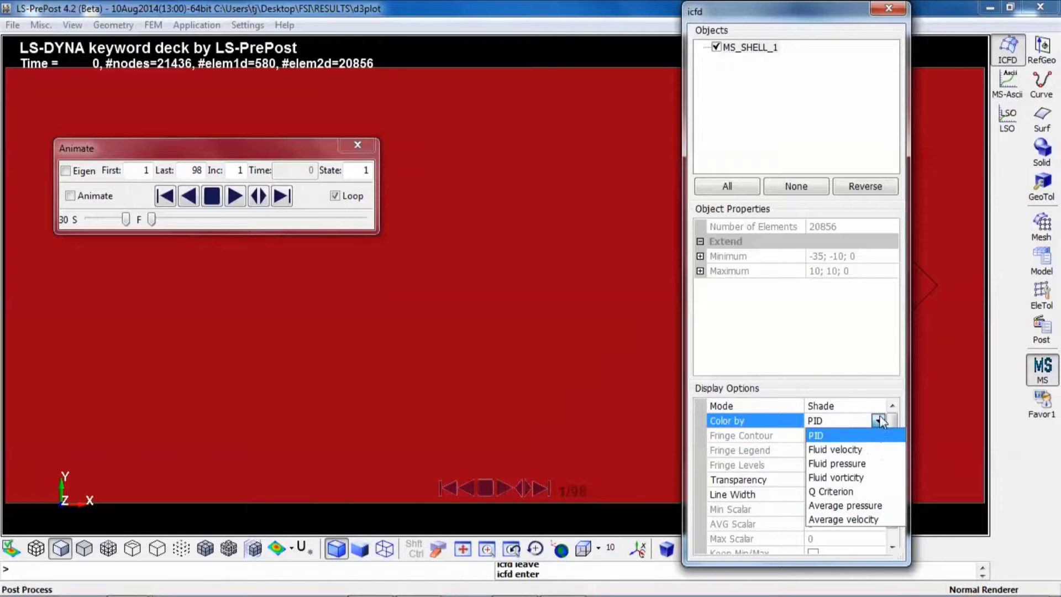
left_click(878, 450)
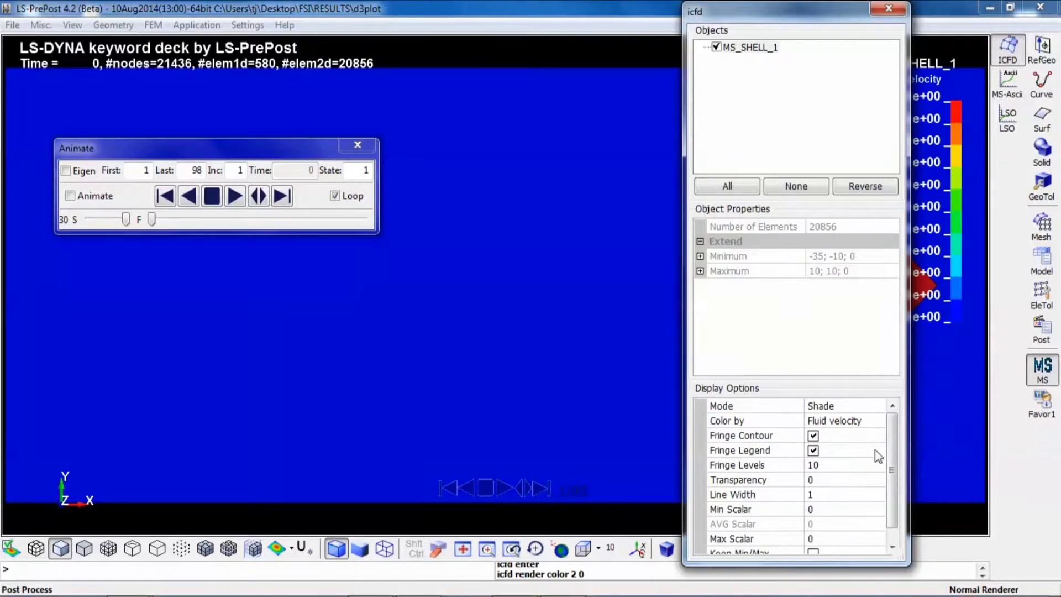
left_click_drag(807, 13, 485, 409)
left_click(235, 195)
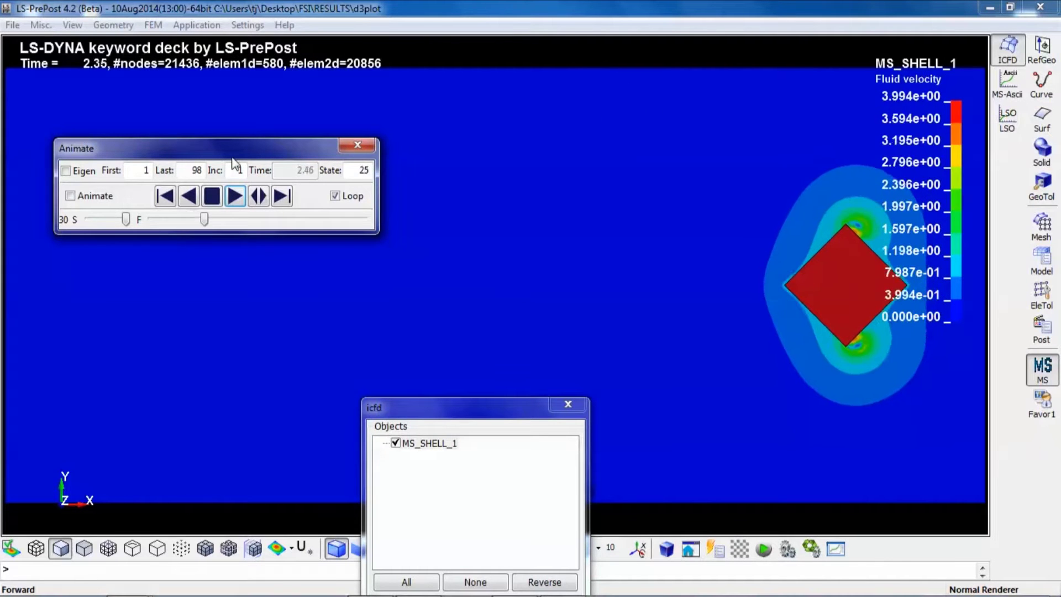
left_click_drag(232, 149, 234, 96)
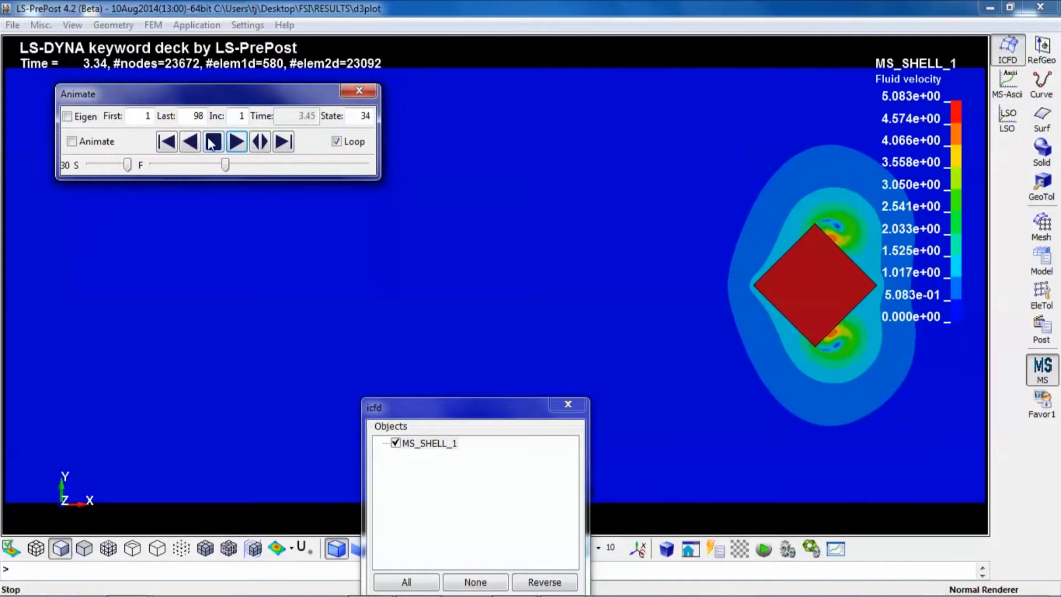
Set the fluid velocity fringe's Max Scalar to 6 and enable Keep Min/Max.
left_click_drag(437, 408, 572, 77)
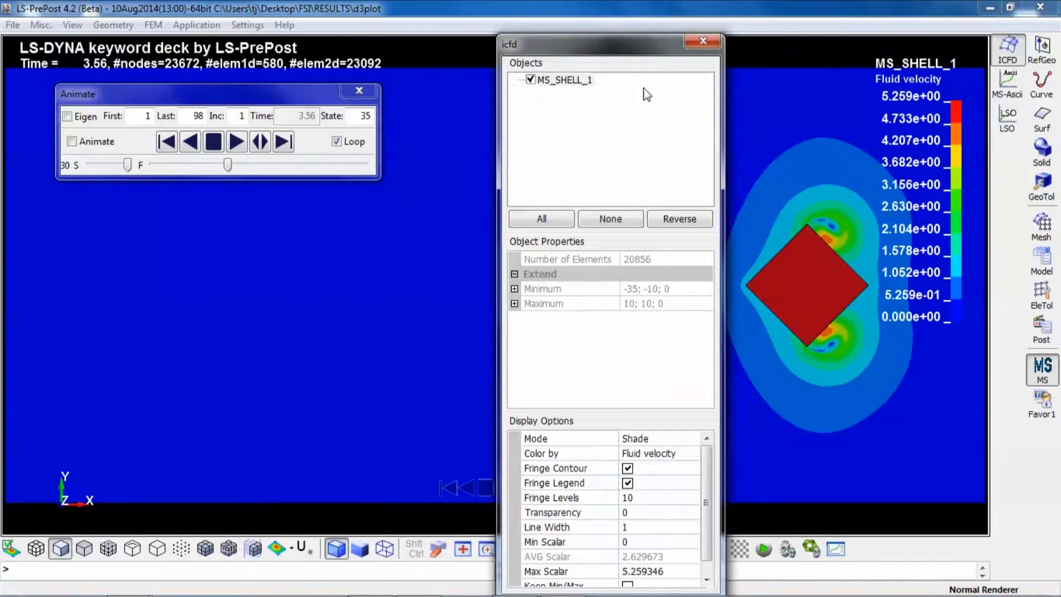
left_click_drag(632, 48, 637, 16)
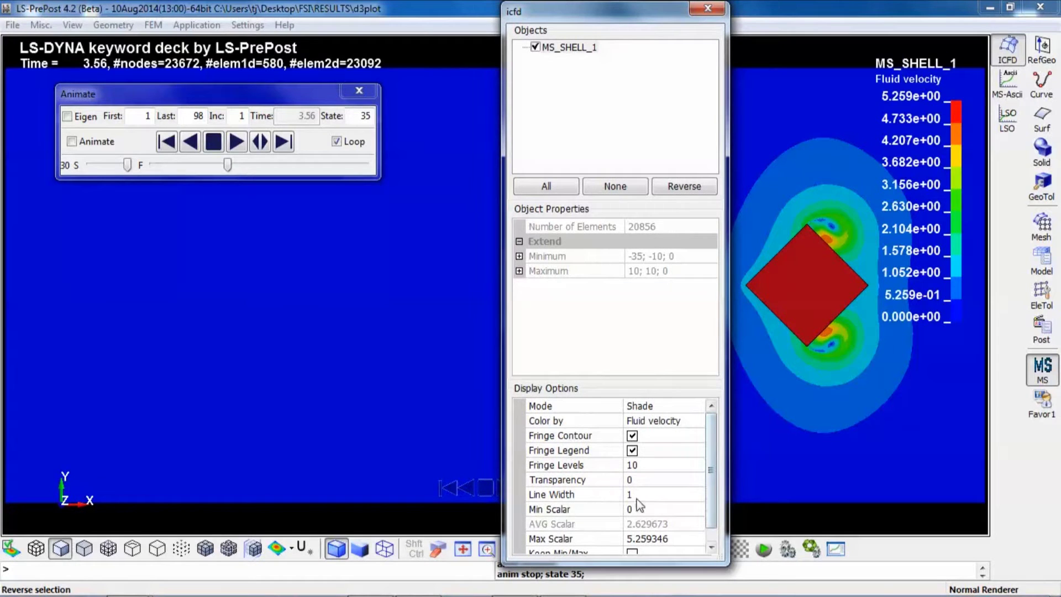
left_click(644, 539)
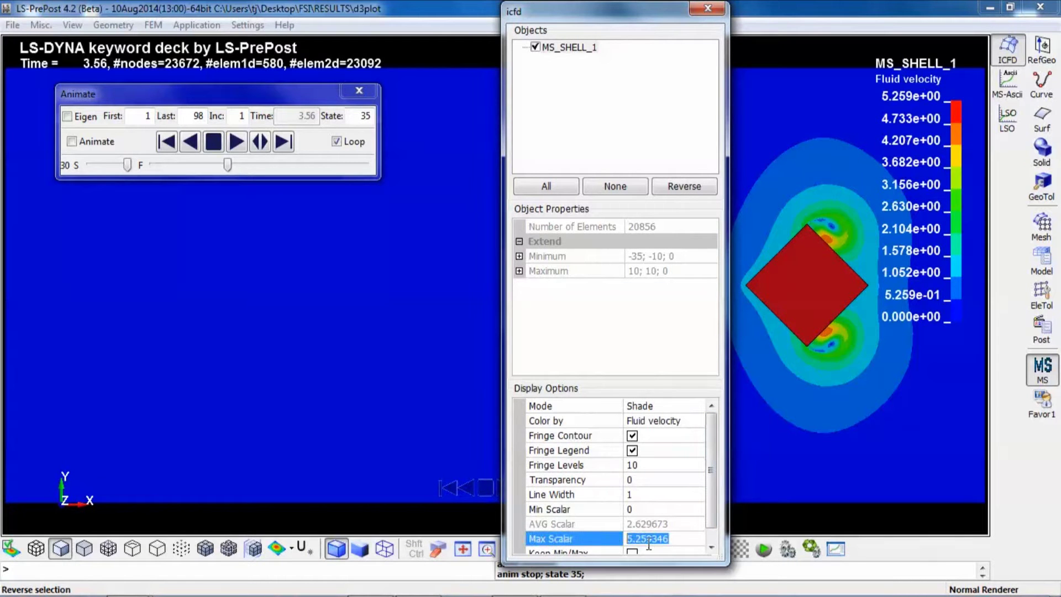
left_click(632, 552)
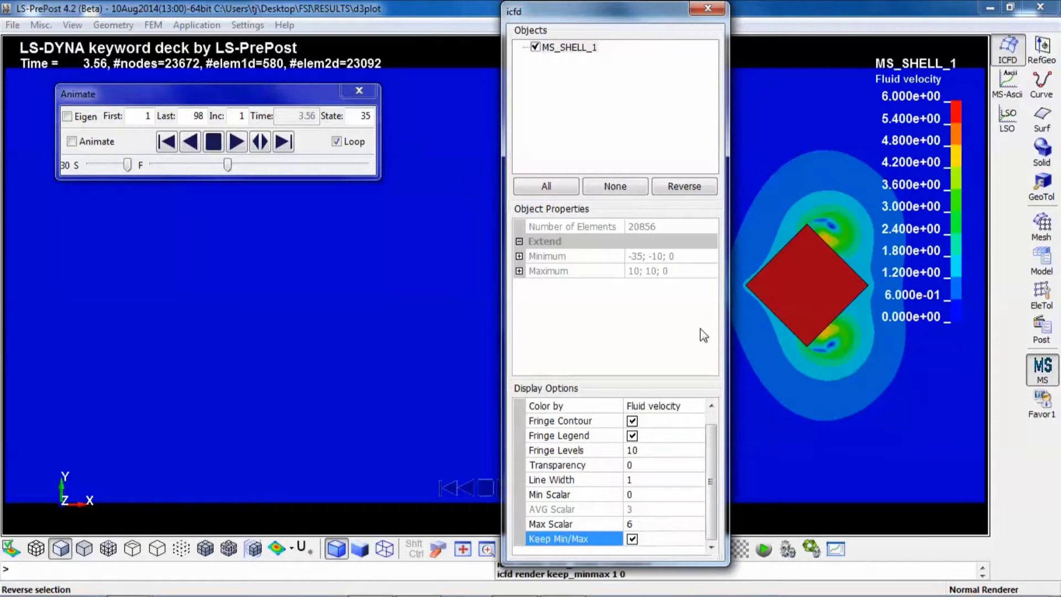
Replay the fluid velocity animation with the fixed fringe range and stop it around state 42.
left_click(236, 143)
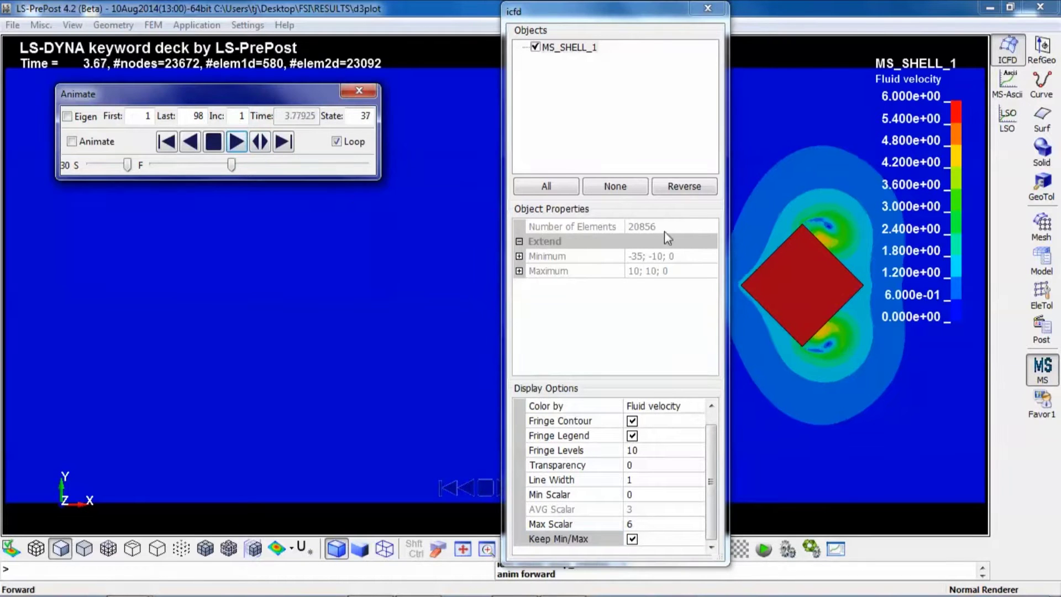
left_click_drag(651, 11, 833, 421)
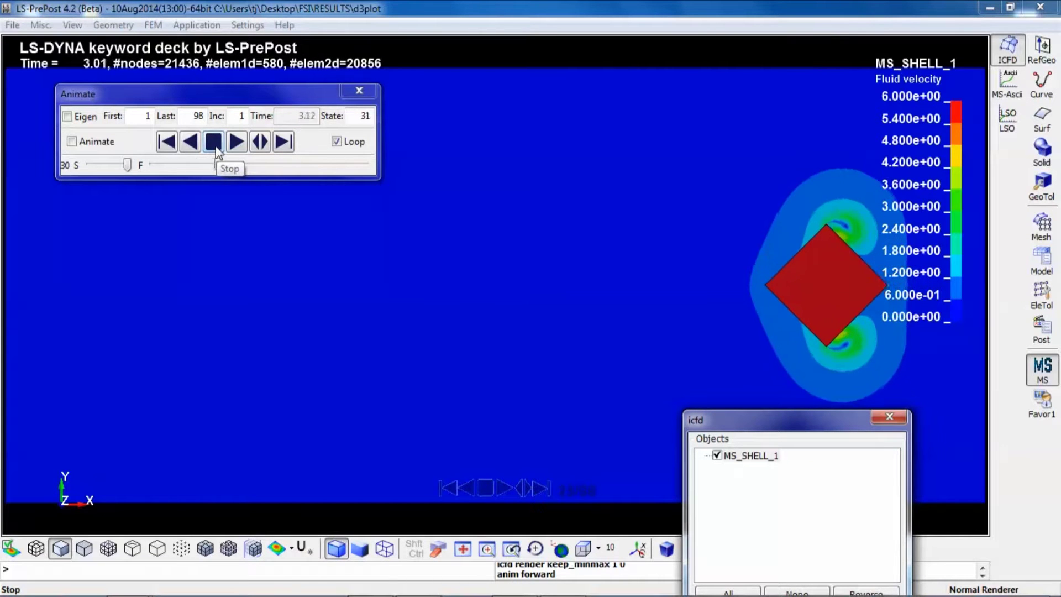
left_click(216, 147)
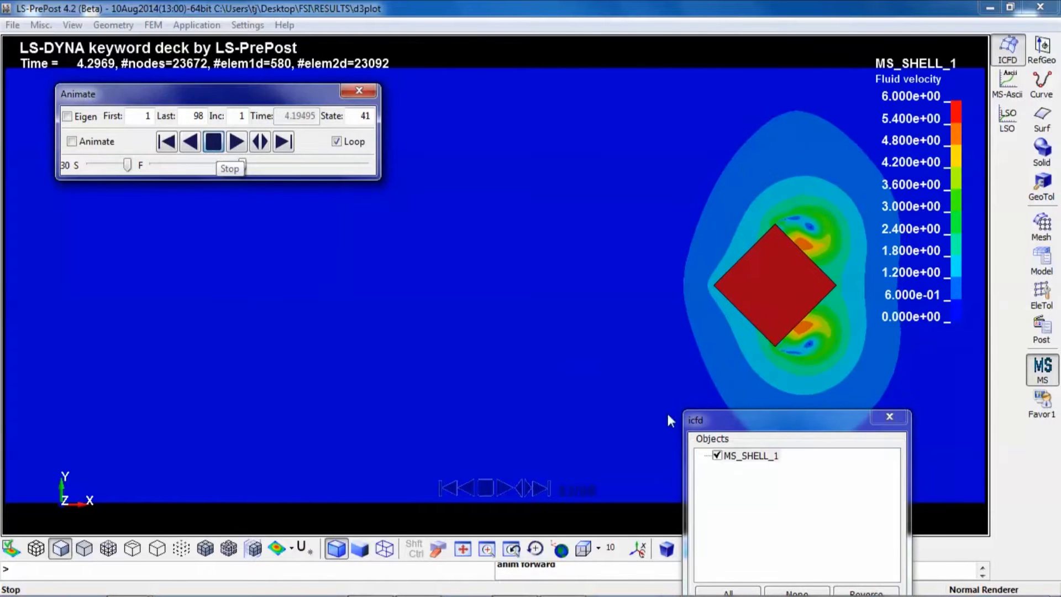
Add a fluid velocity vector plot to MS_SHELL_1 and set its Length Scale to 0.1.
left_click_drag(746, 436, 486, 212)
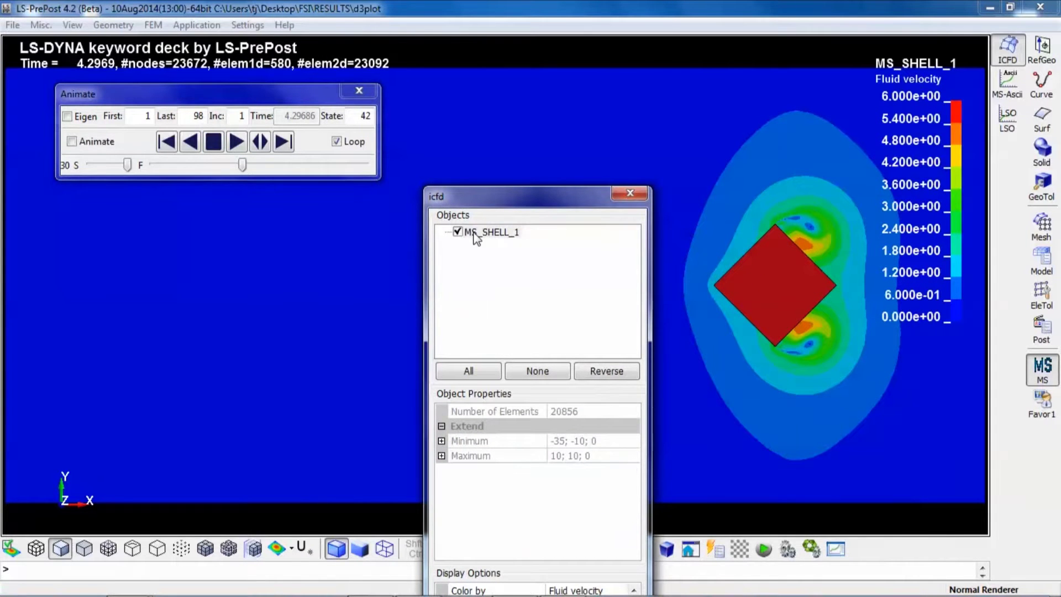
right_click(478, 232)
left_click(514, 316)
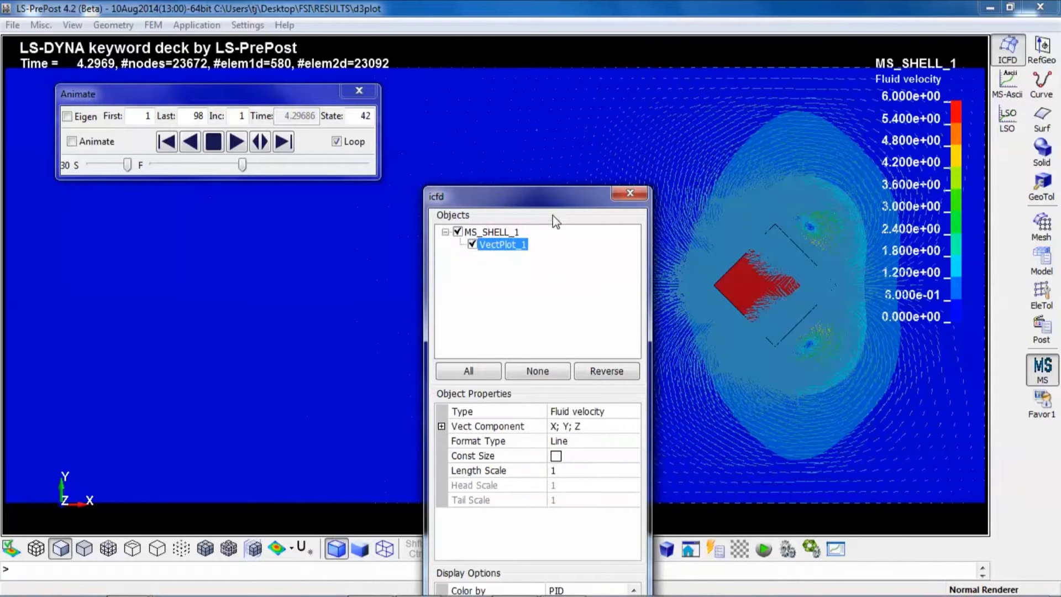
left_click_drag(553, 209, 546, 112)
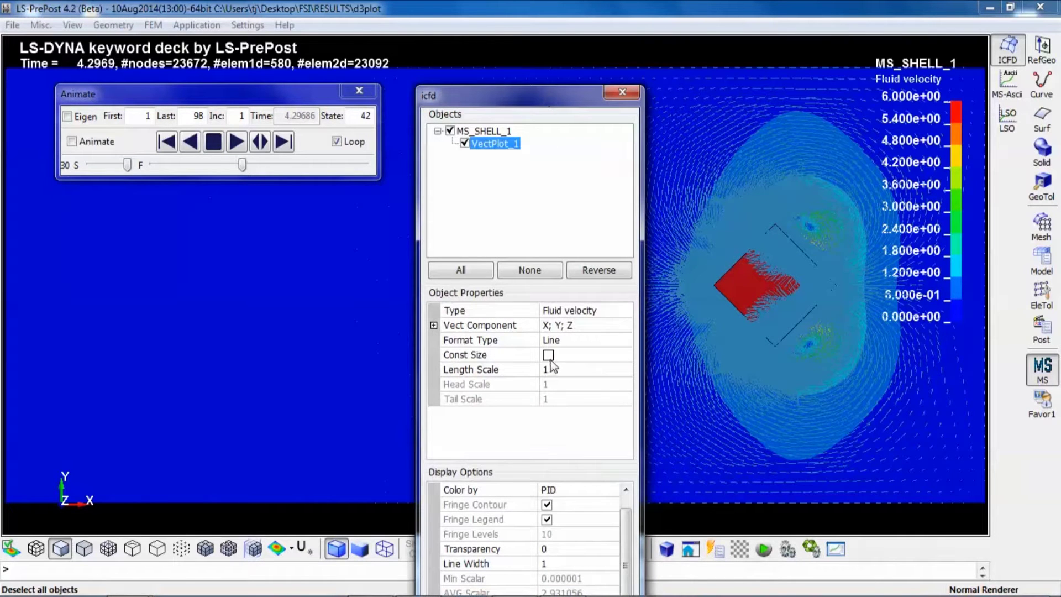
left_click(553, 369)
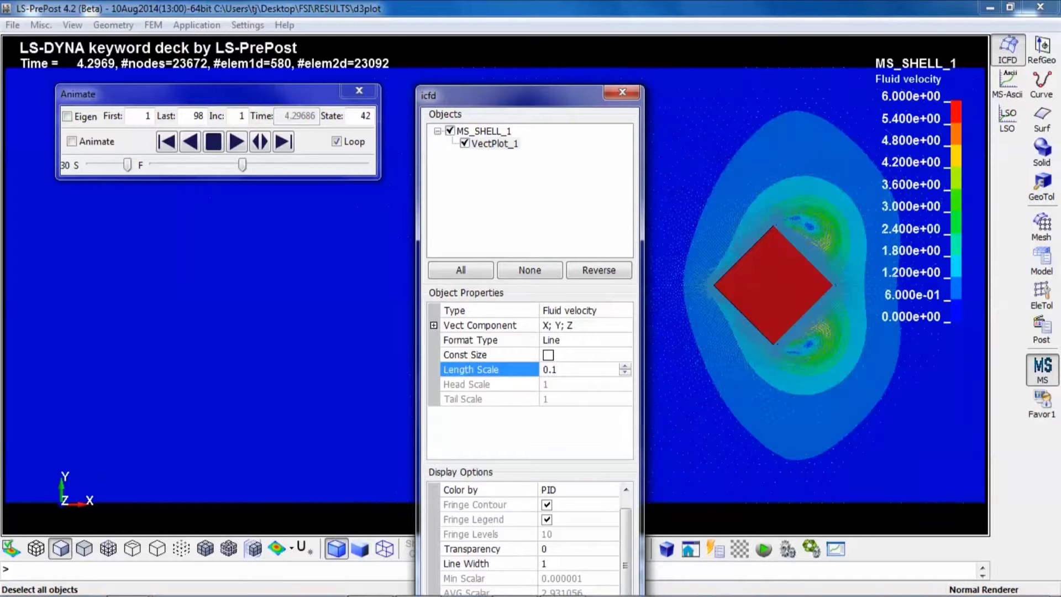
Play the animation with the velocity vectors overlaid on the fringe plot, then stop it.
left_click_drag(565, 100, 492, 329)
left_click(236, 142)
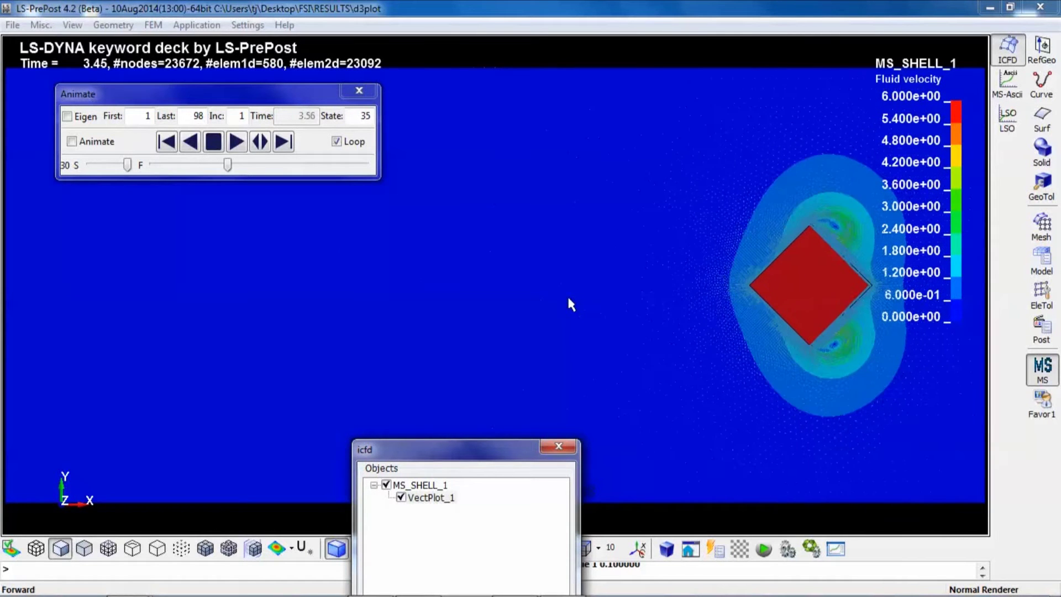
left_click(214, 142)
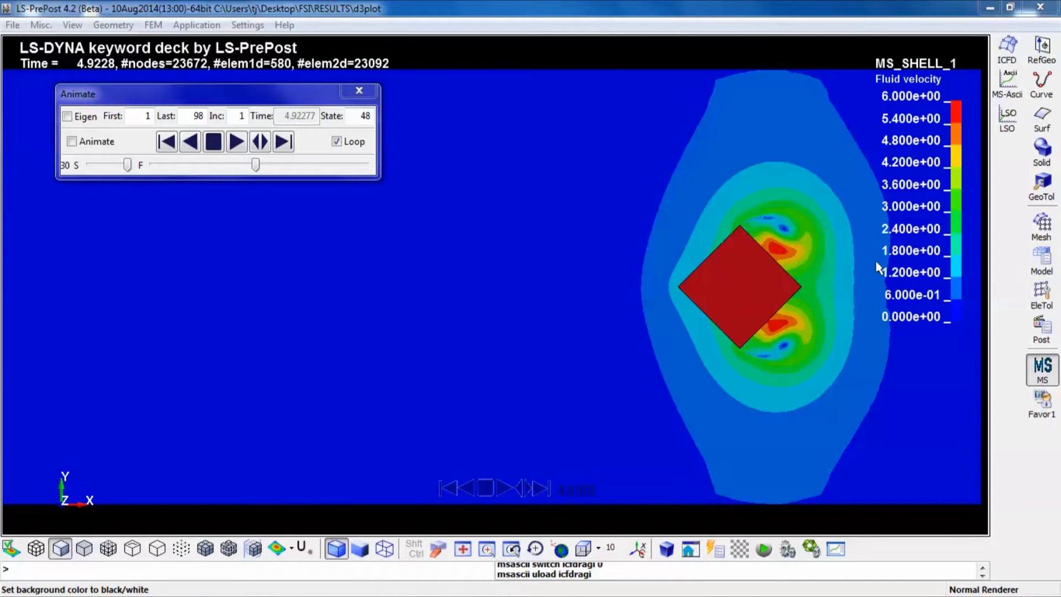
left_click(1009, 51)
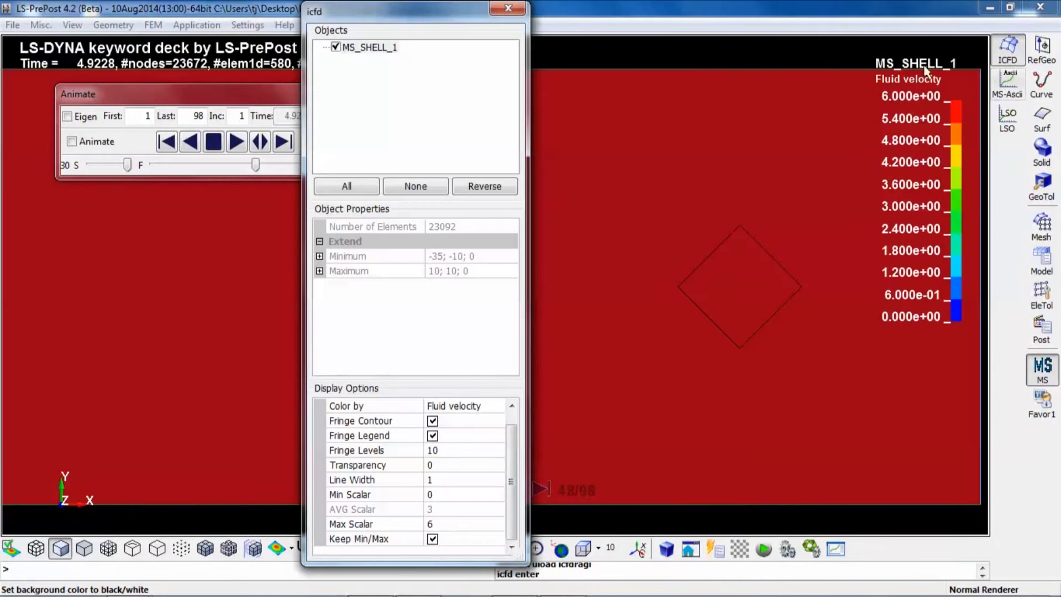
left_click(509, 8)
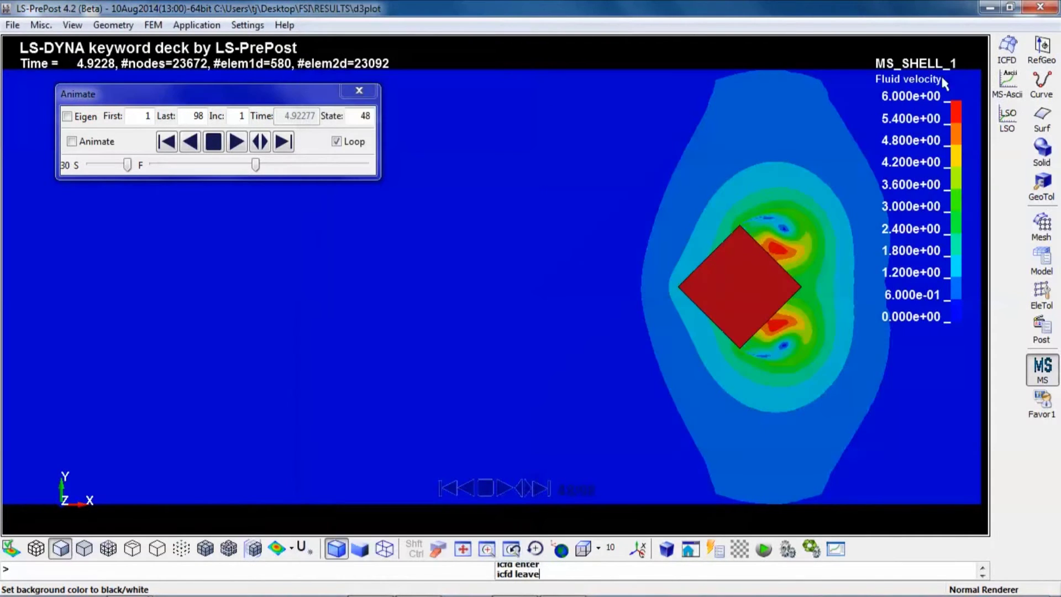
Load the icfdragi.dat drag results file from the FSI RESULTS folder as MS-Ascii data.
left_click(1007, 80)
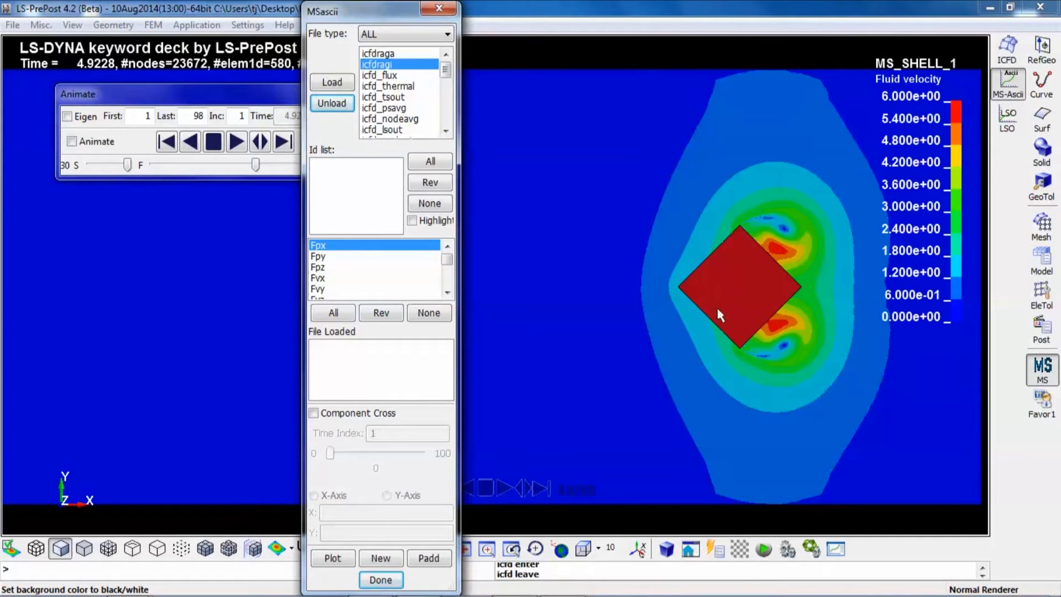
left_click(337, 87)
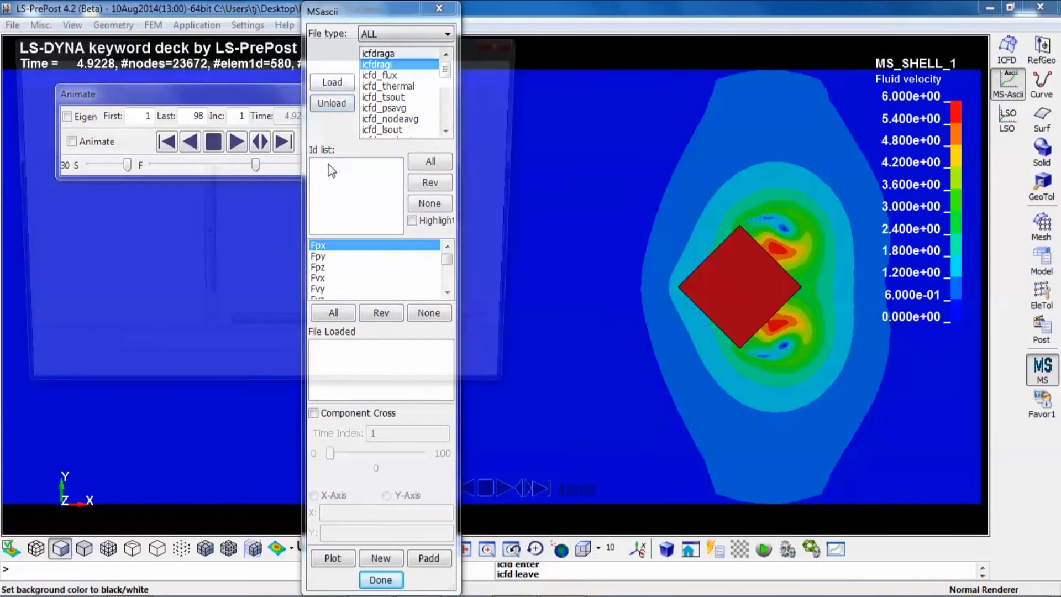
left_click(287, 143)
double_click(287, 144)
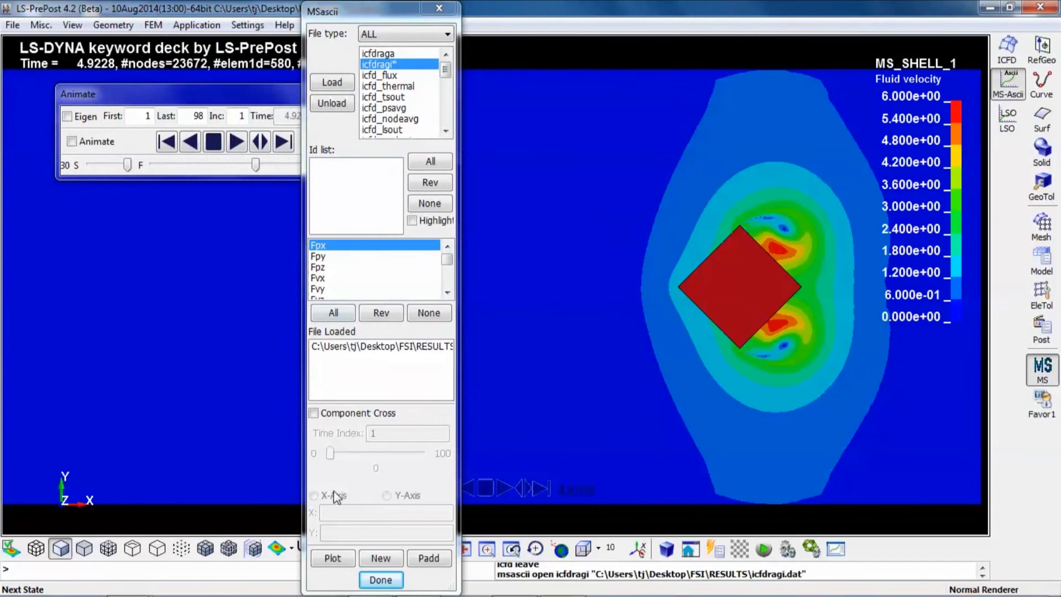
Plot the Fpx component from the loaded icfdragi file over time and reposition the plot window.
left_click(351, 362)
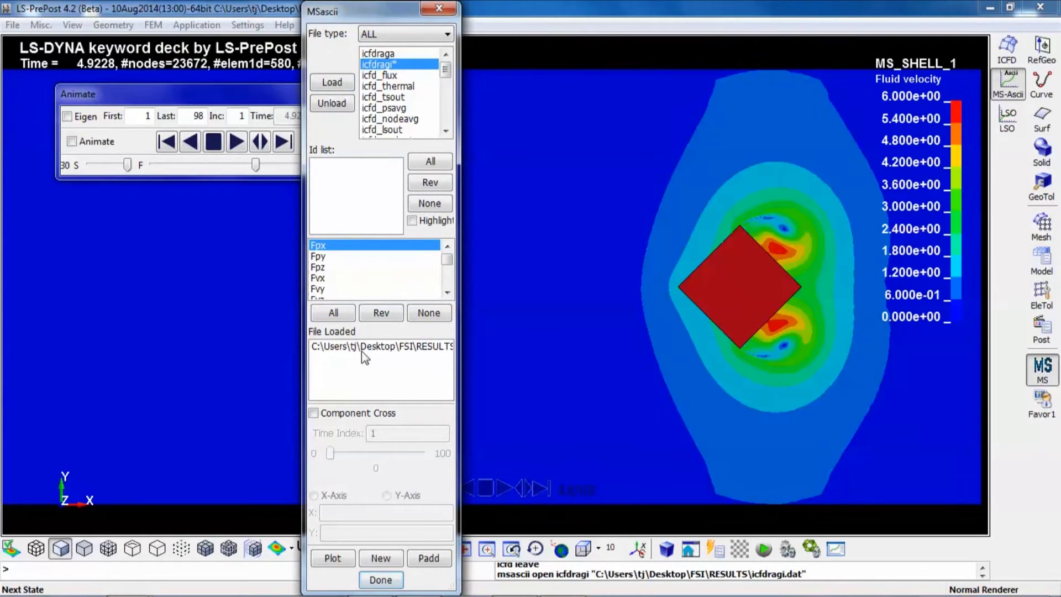
left_click(362, 348)
left_click(341, 556)
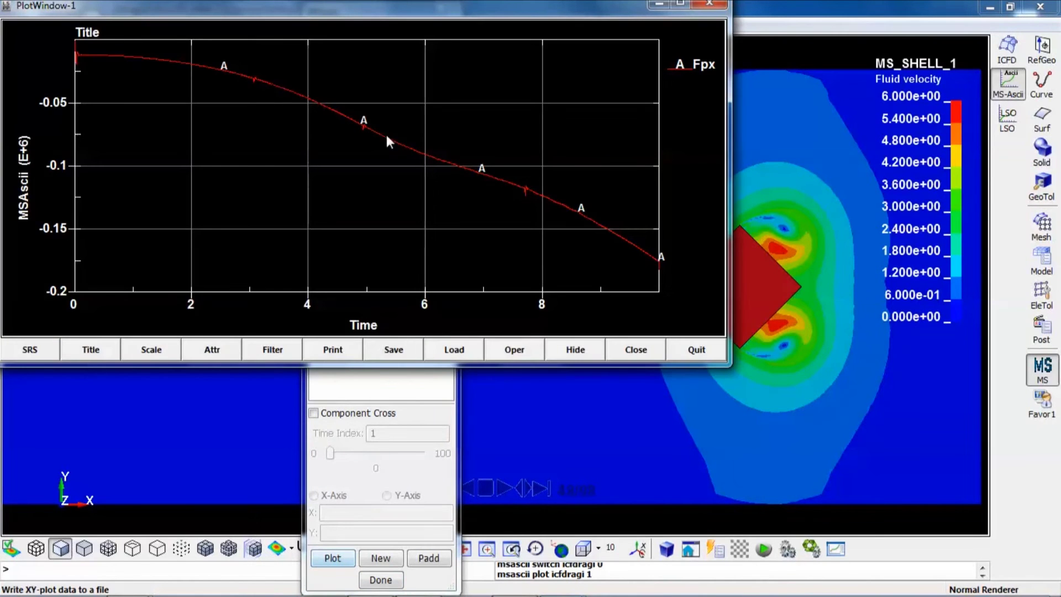
left_click_drag(372, 6, 385, 65)
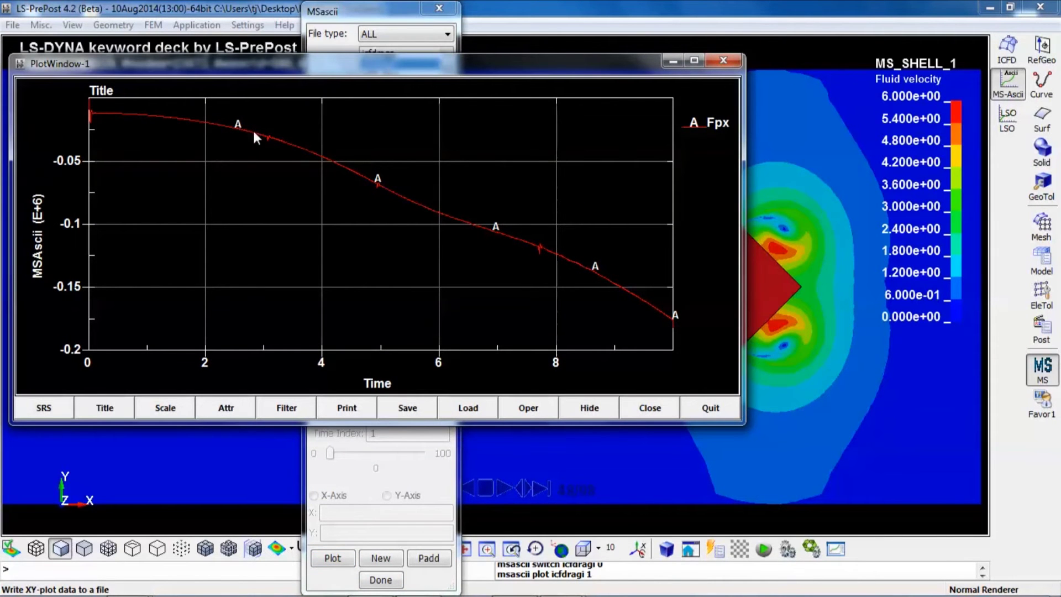